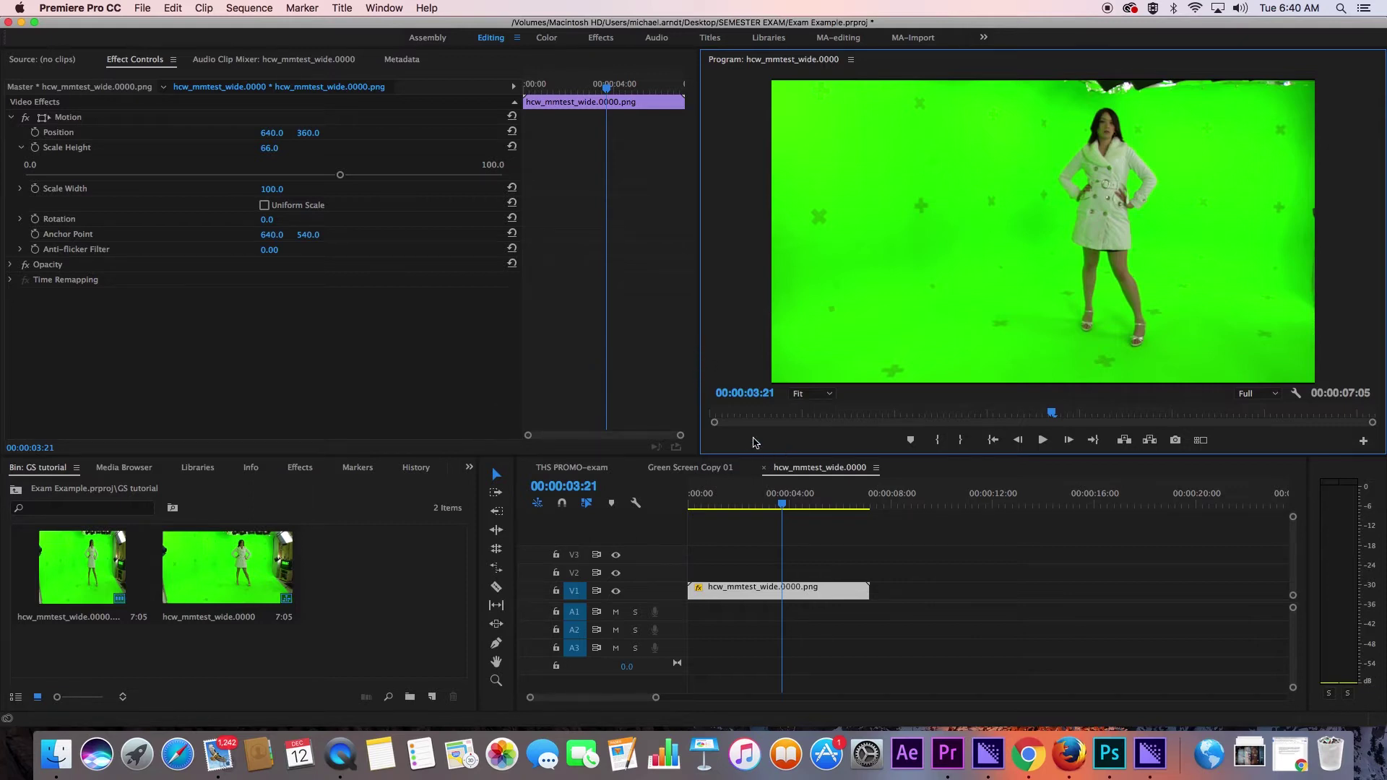
Find Ultra Key under Video Effects > Keying and drag it onto the green-screen clip.
{"action": "left_click_drag", "start_coordinate": [702, 506], "coordinate": [772, 497]}
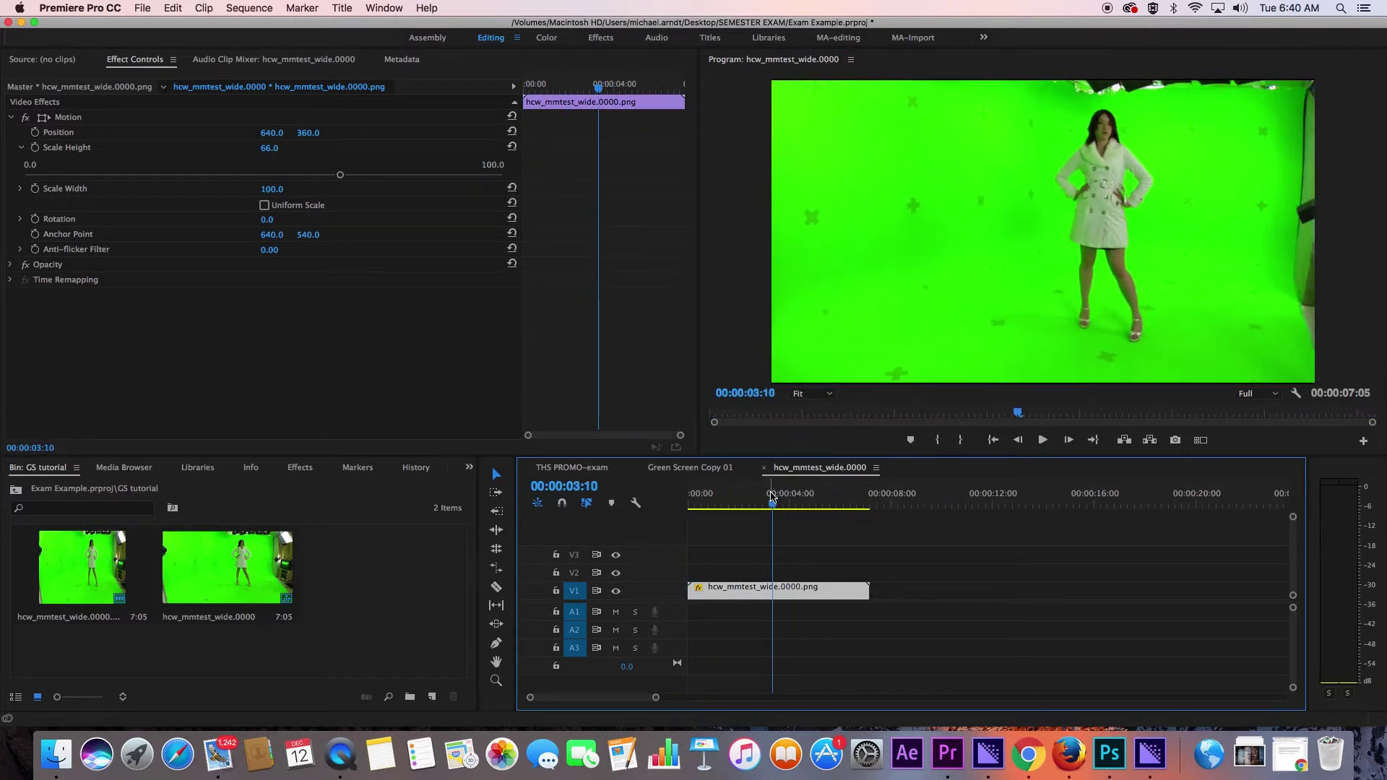
{"action": "left_click", "coordinate": [301, 471]}
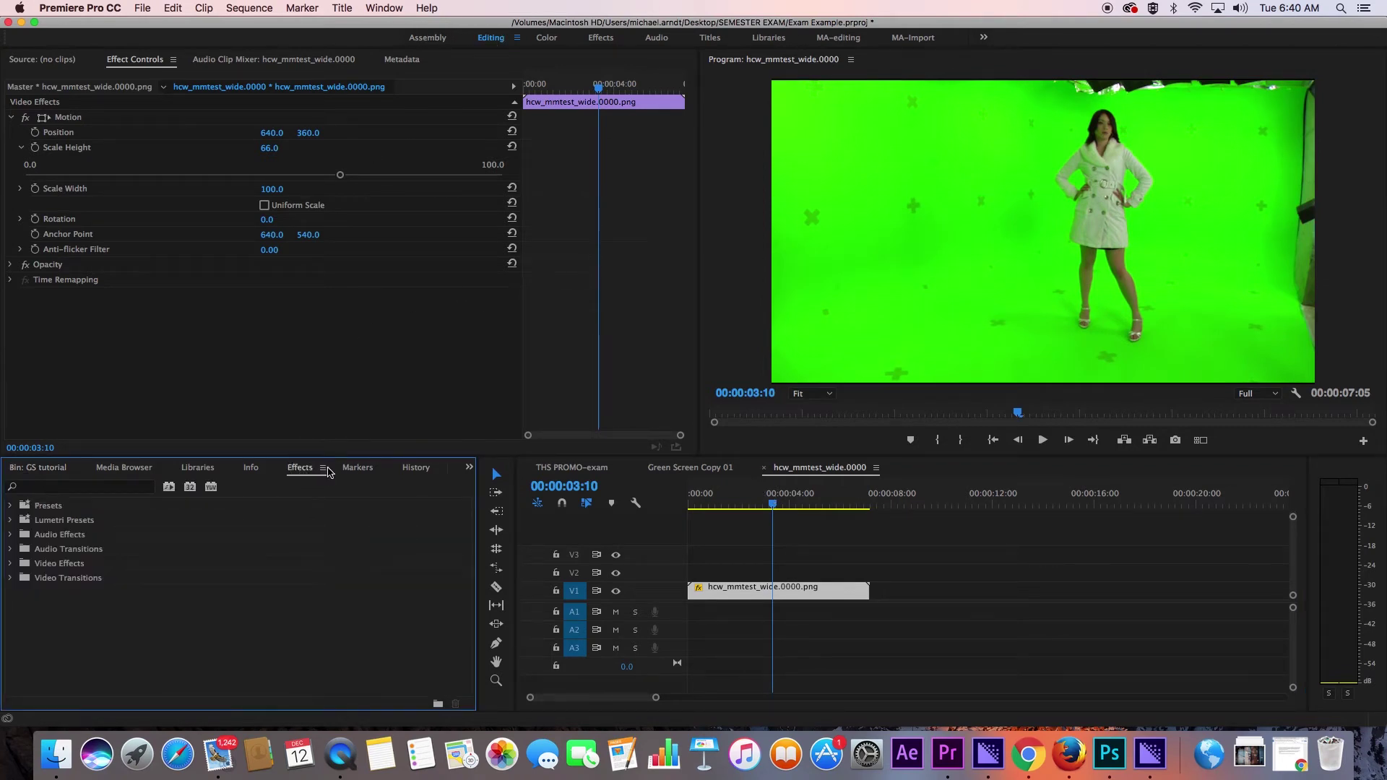
{"action": "left_click", "coordinate": [75, 489]}
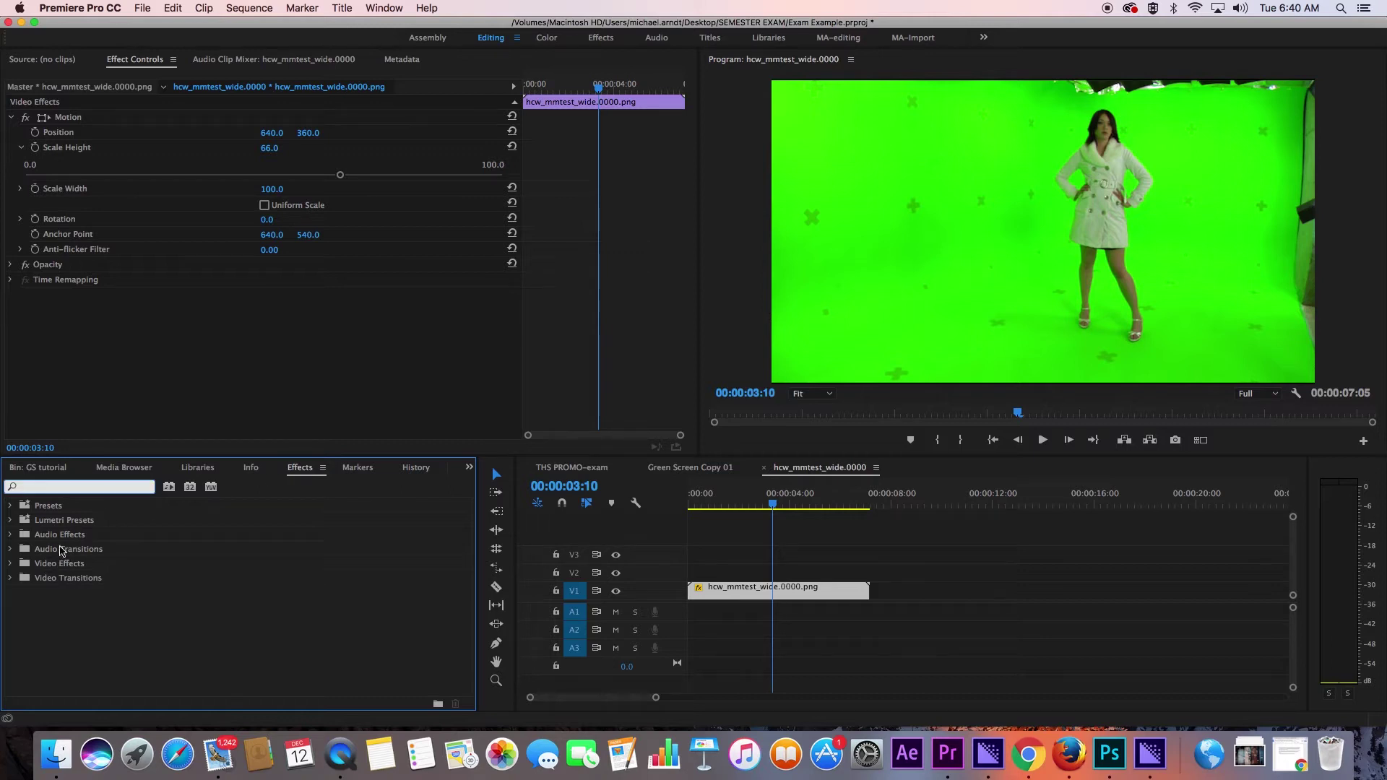
{"action": "left_click", "coordinate": [11, 564]}
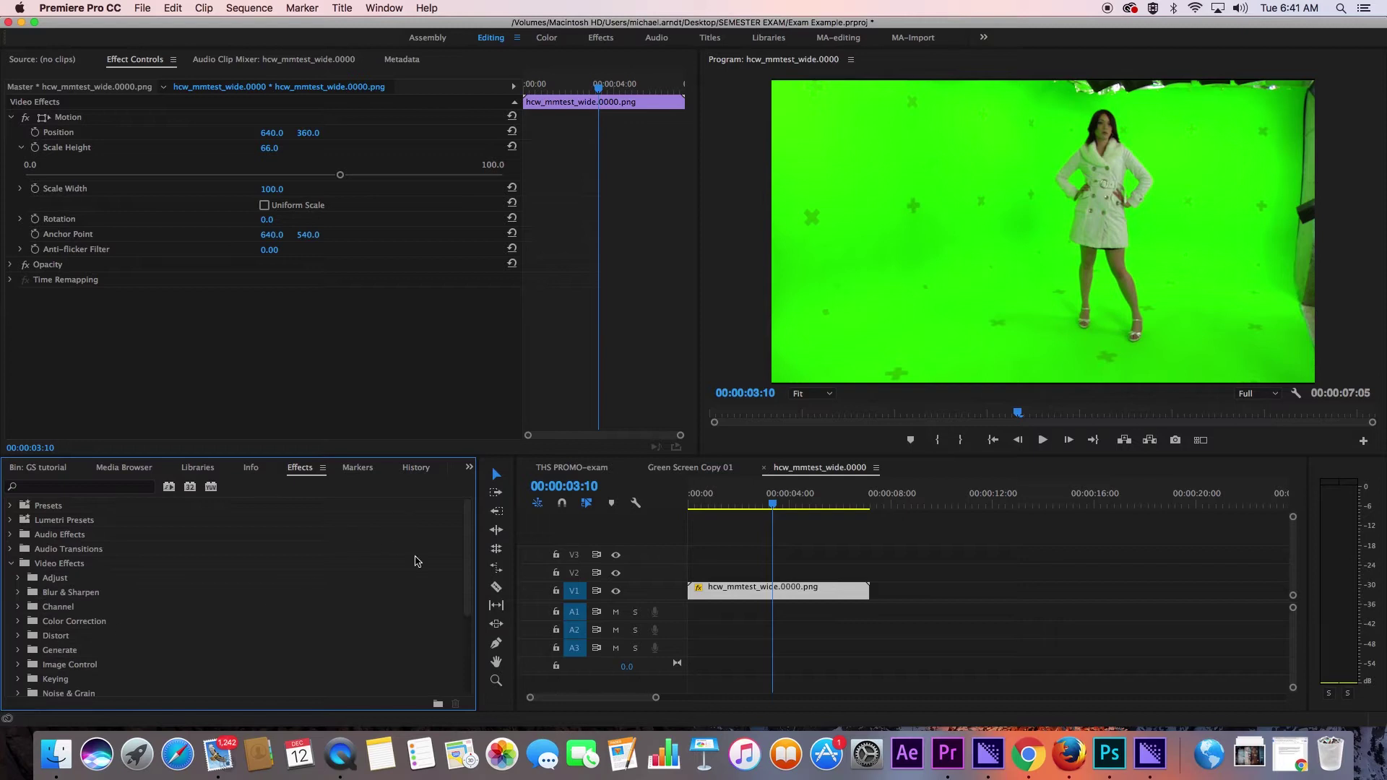
{"action": "left_click", "coordinate": [18, 680]}
{"action": "left_click_drag", "start_coordinate": [463, 557], "coordinate": [464, 609]}
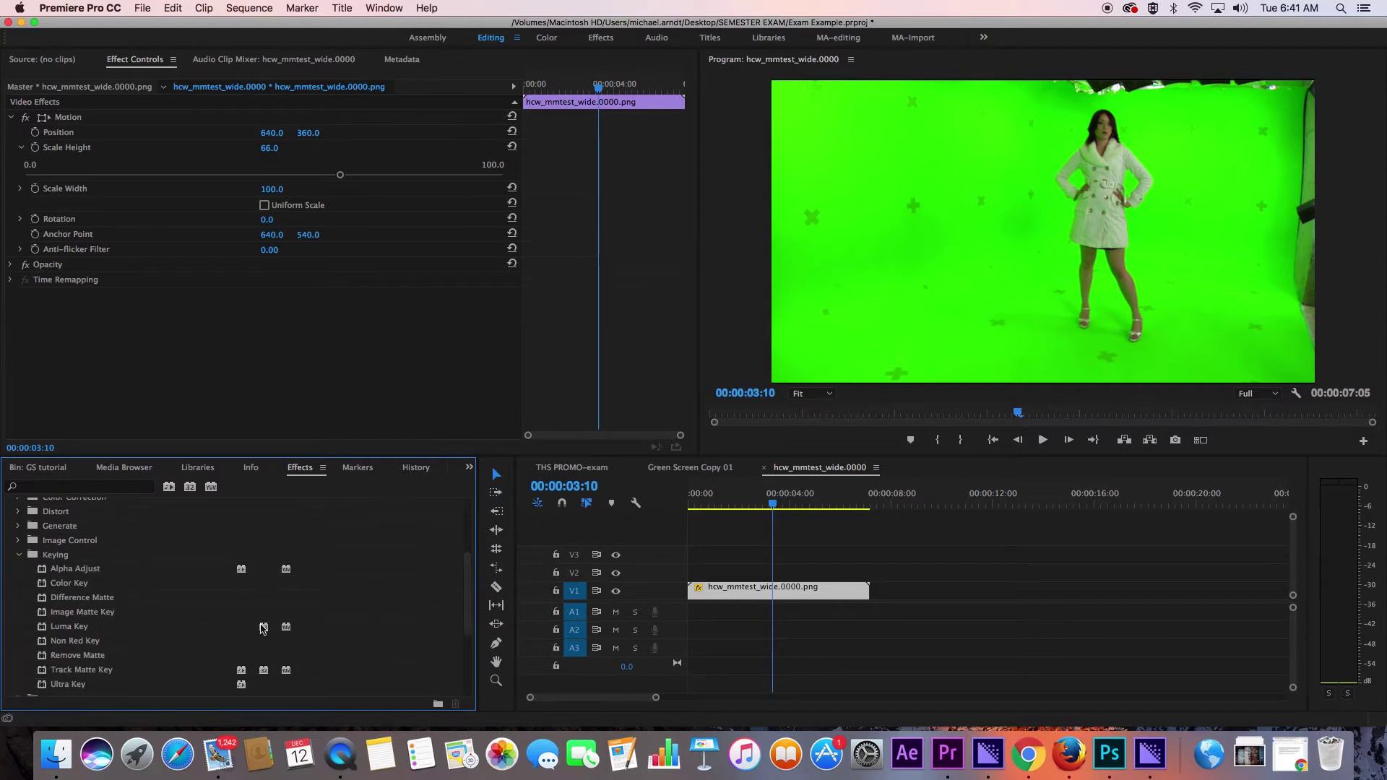
{"action": "left_click", "coordinate": [62, 686]}
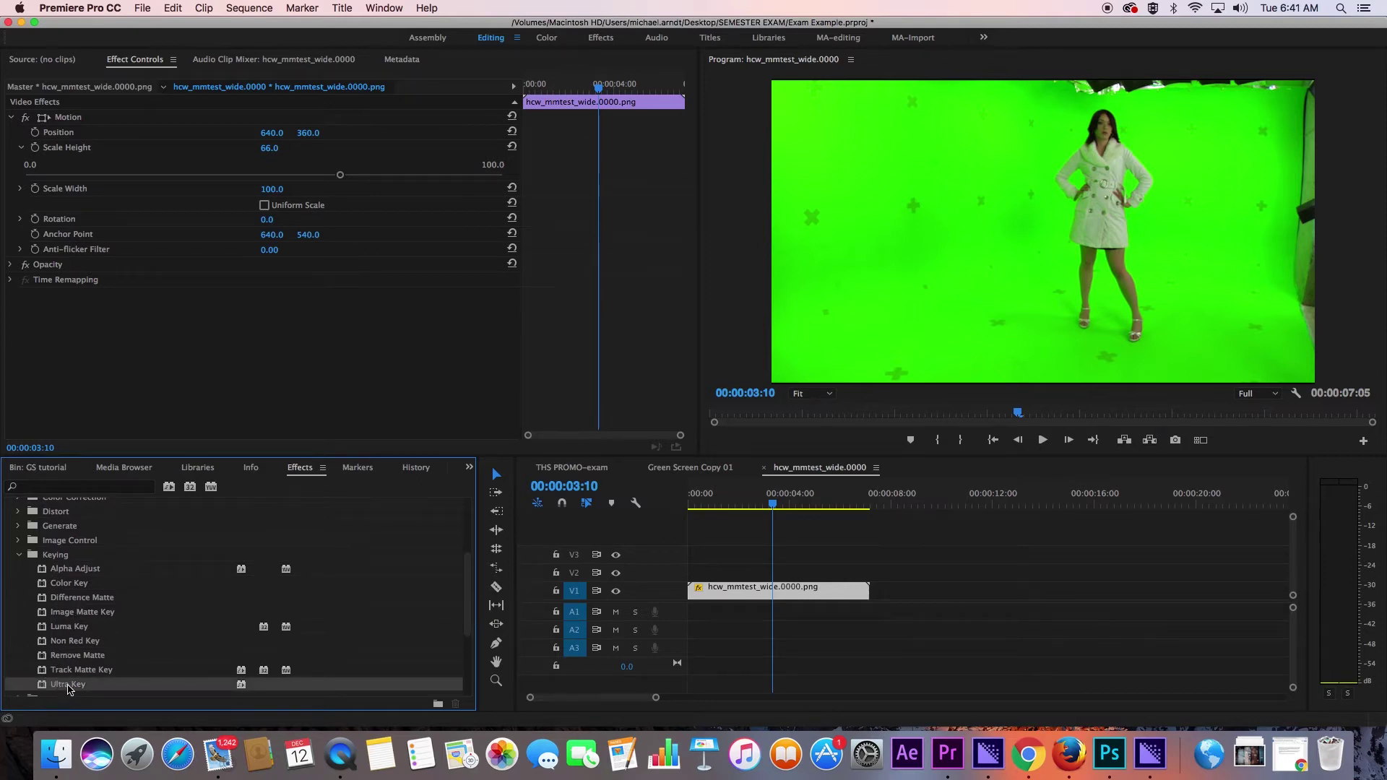
{"action": "left_click_drag", "start_coordinate": [68, 688], "coordinate": [723, 589]}
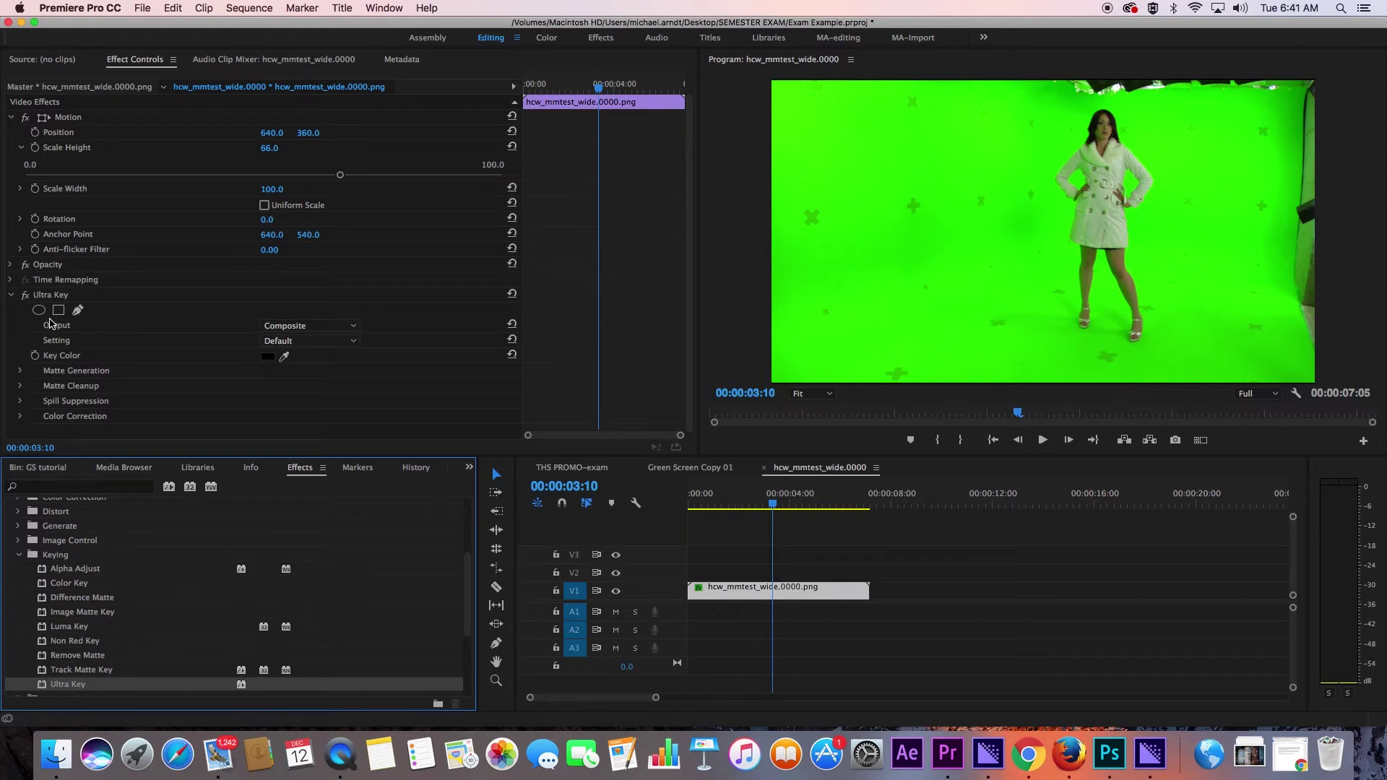
Delete the first Ultra Key and reapply it to the selected V1 clip by double-clicking.
{"action": "left_click", "coordinate": [48, 296]}
{"action": "key", "text": "Delete"}
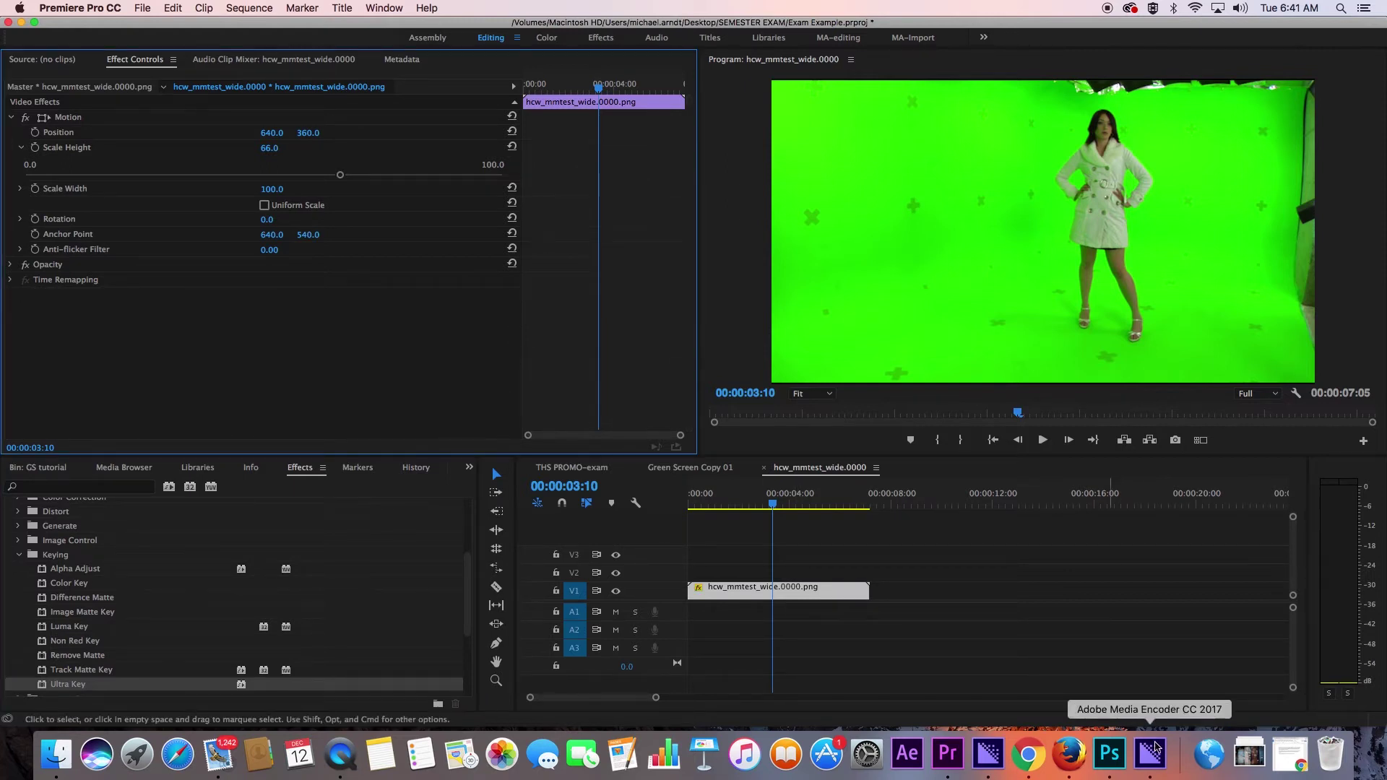
{"action": "left_click", "coordinate": [797, 589]}
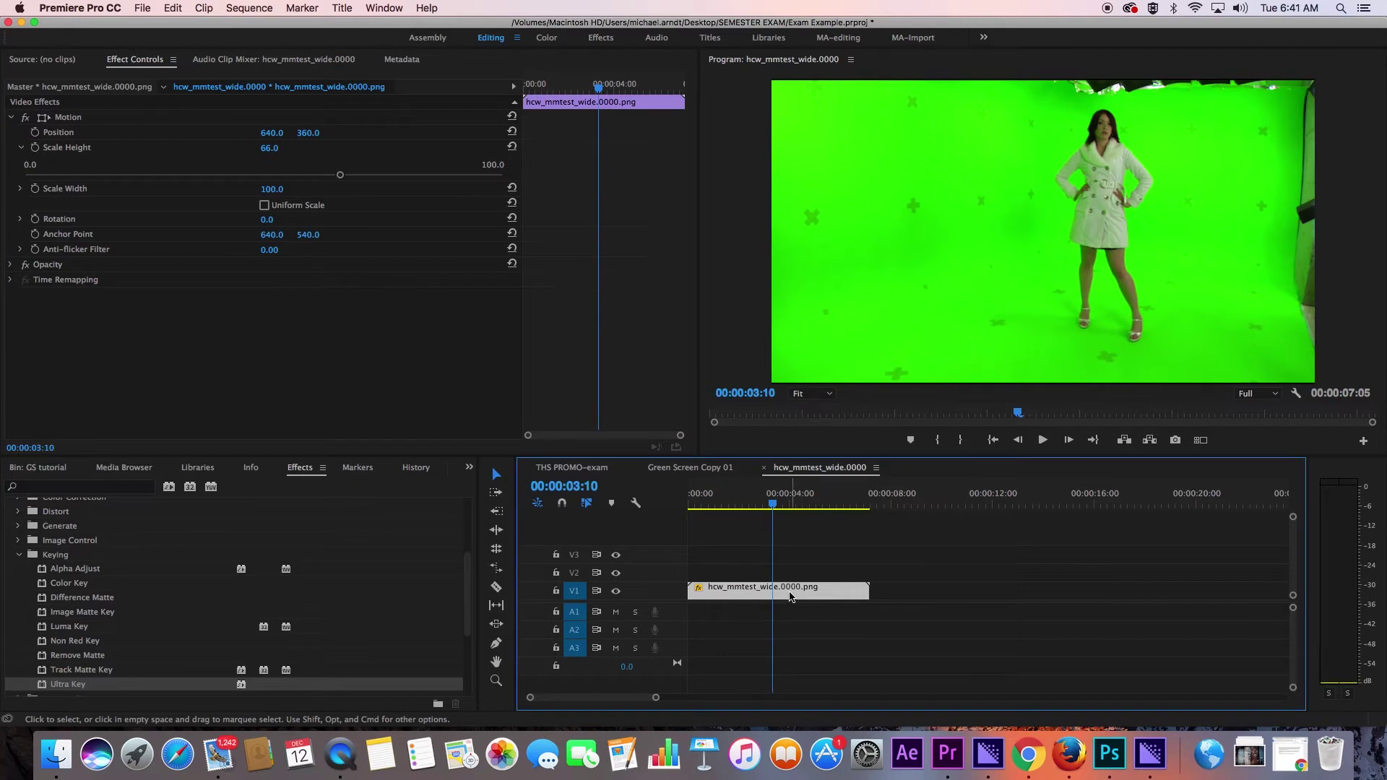
{"action": "double_click", "coordinate": [59, 686]}
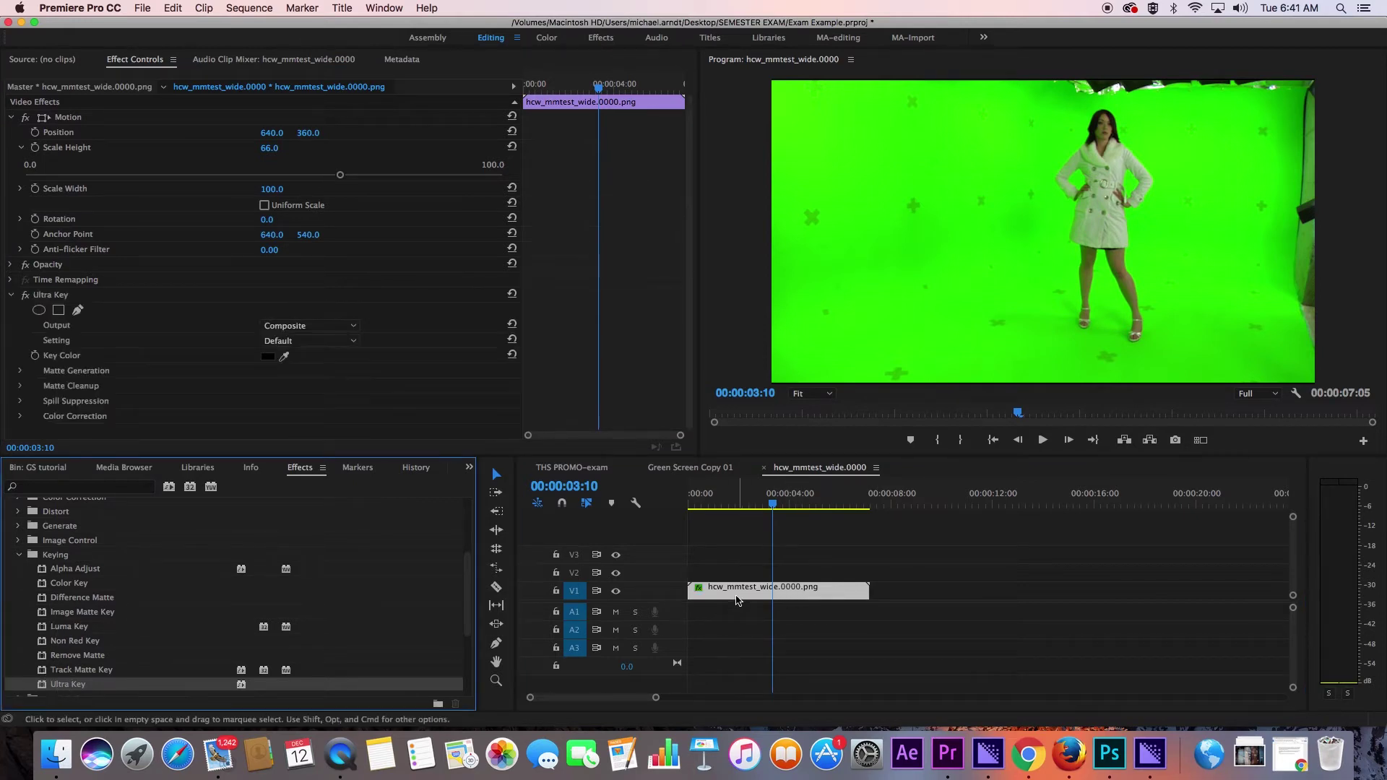
Drag the panel divider down to enlarge the Effect Controls and Program monitor area.
{"action": "left_click", "coordinate": [55, 296]}
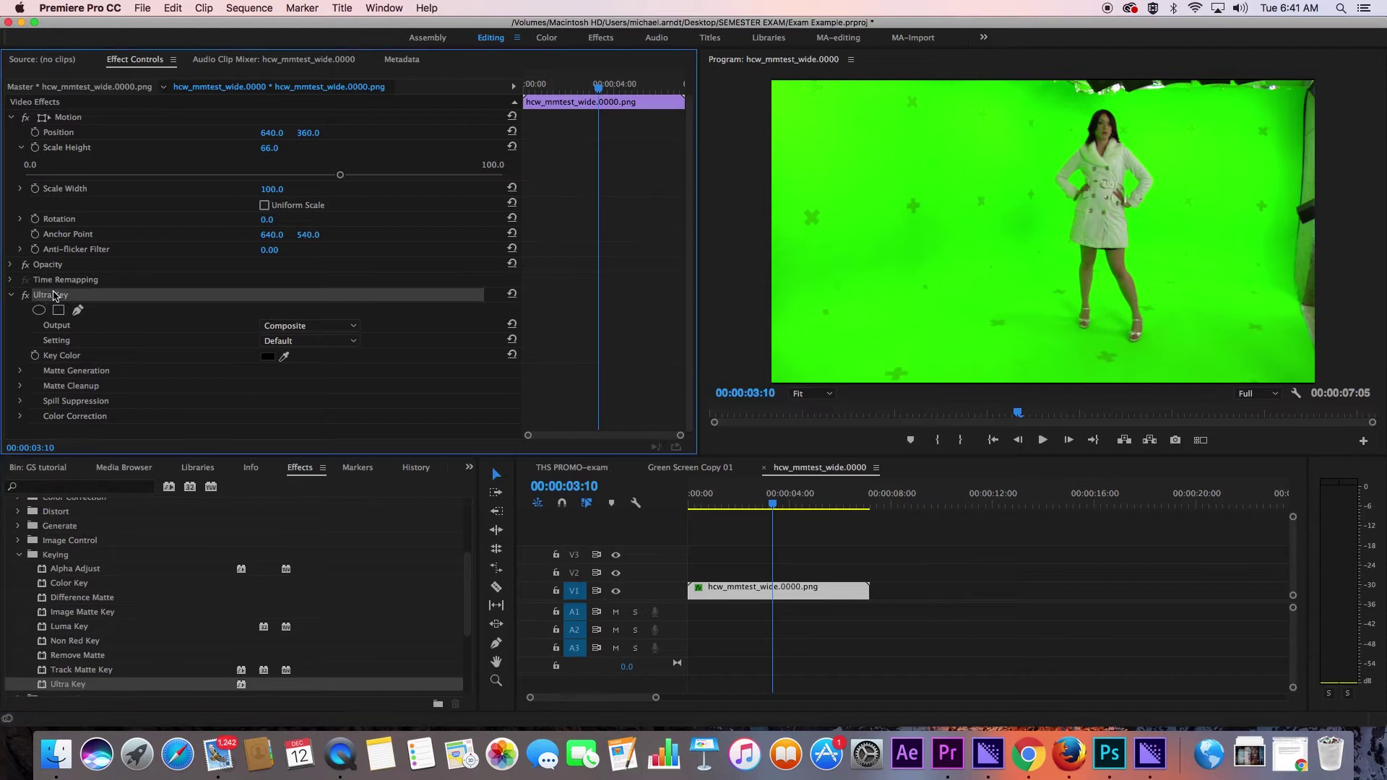
{"action": "left_click", "coordinate": [216, 464]}
{"action": "left_click_drag", "start_coordinate": [217, 455], "coordinate": [217, 602]}
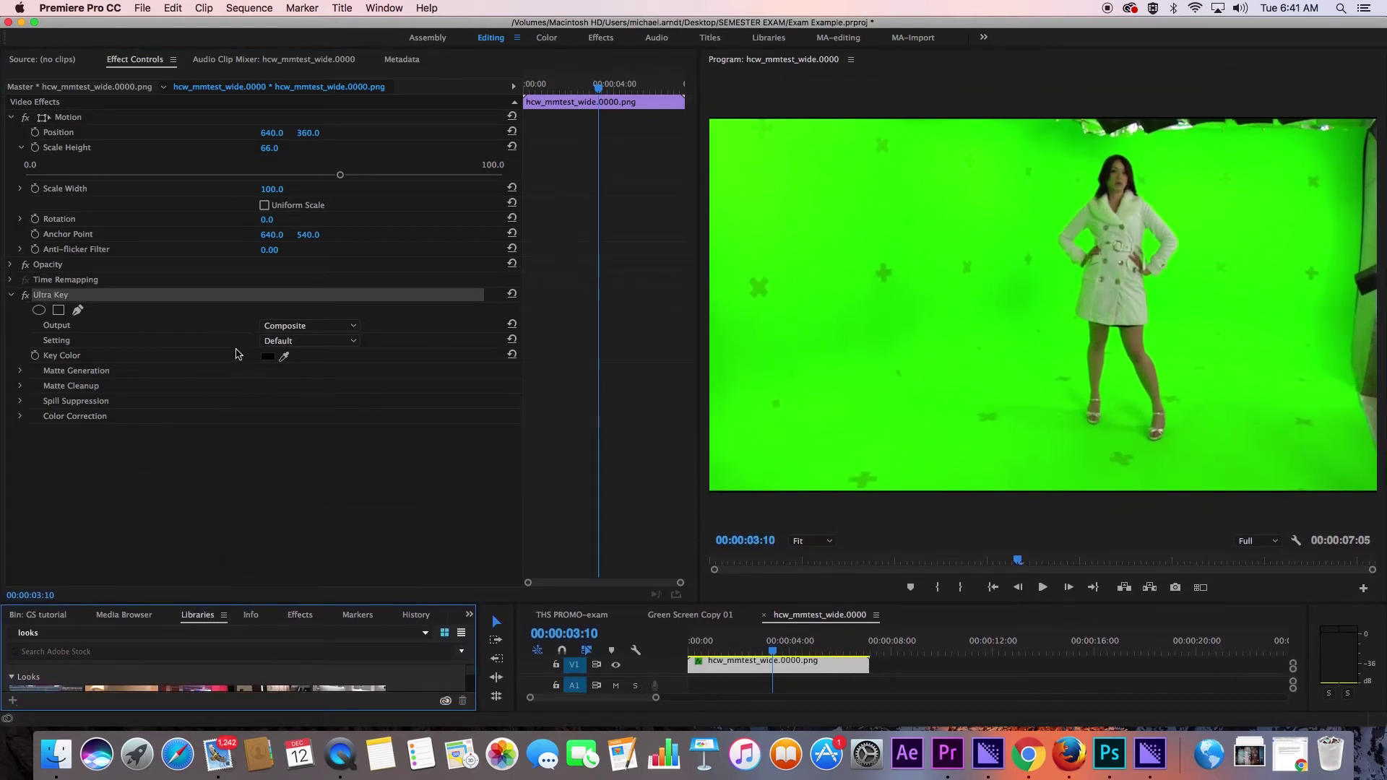
Use the Key Color eyedropper to sample the green backdrop in the Program monitor.
{"action": "left_click", "coordinate": [263, 418]}
{"action": "left_click", "coordinate": [285, 355]}
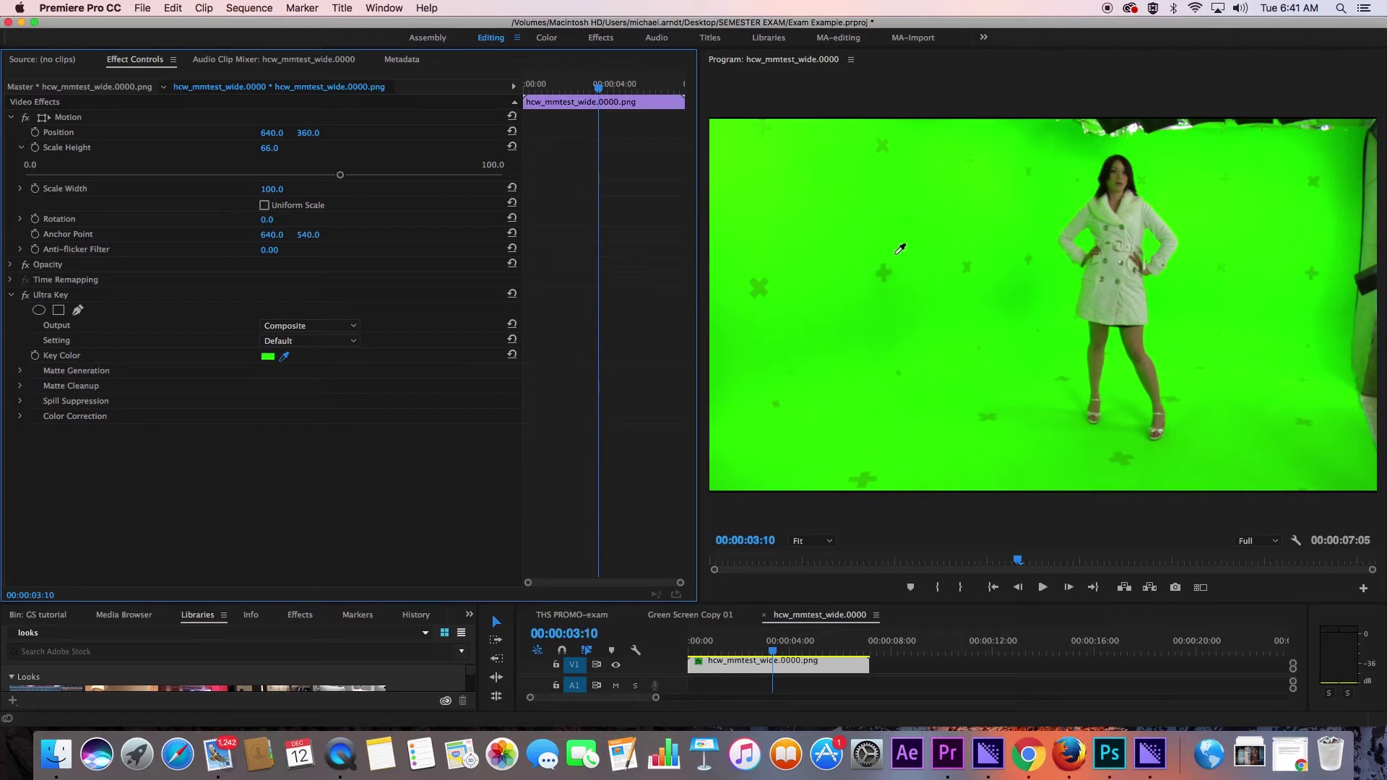
{"action": "left_click", "coordinate": [886, 272]}
{"action": "left_click_drag", "start_coordinate": [890, 269], "coordinate": [1125, 463]}
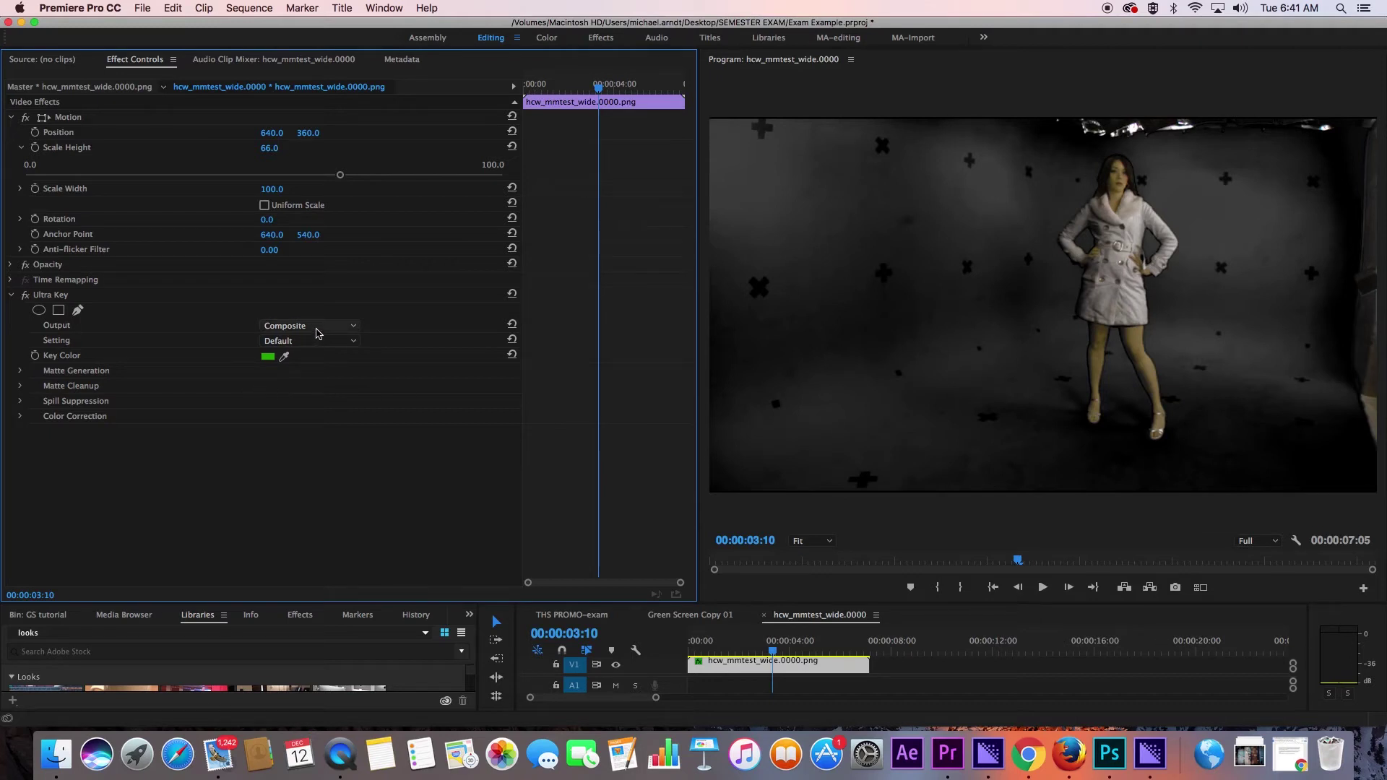
Set Ultra Key's Output to Alpha Channel to view the black-and-white matte.
{"action": "left_click", "coordinate": [317, 327]}
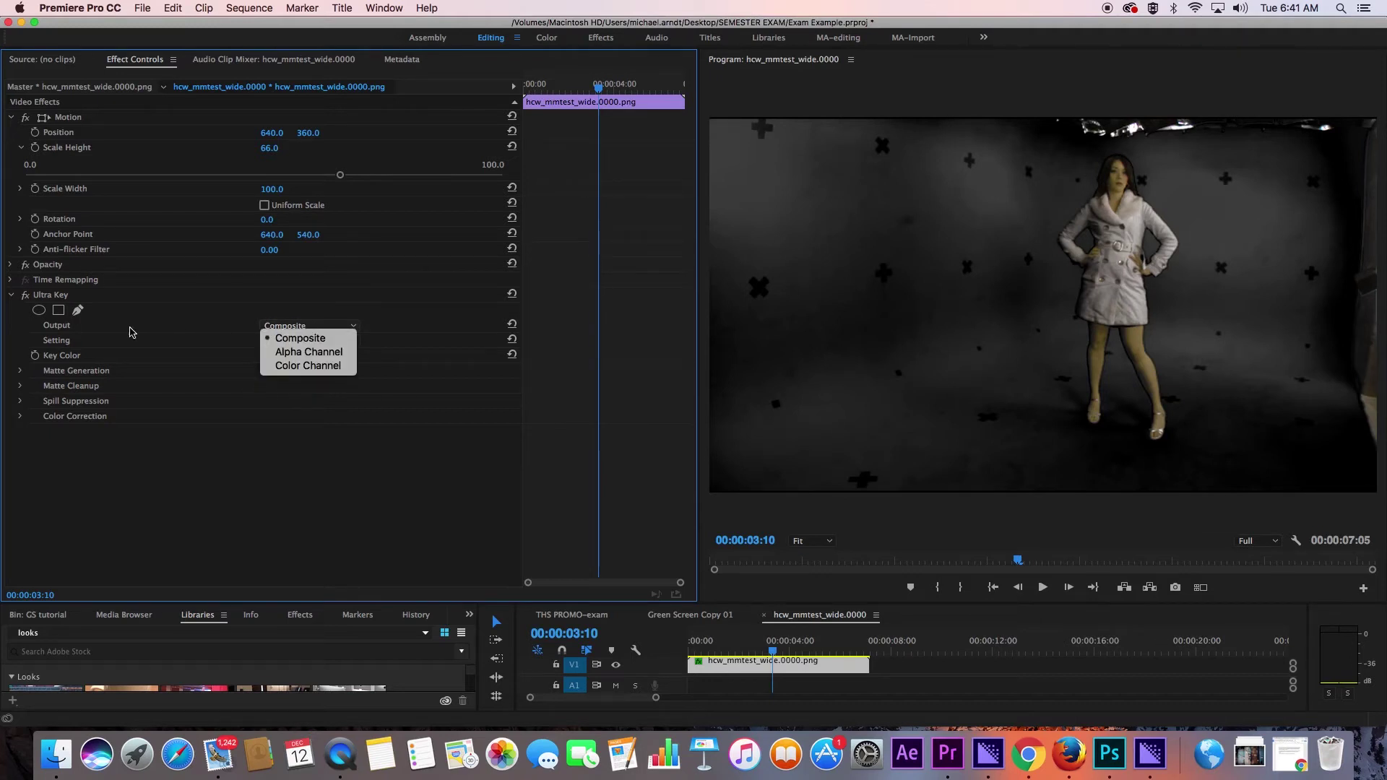
{"action": "left_click", "coordinate": [312, 354]}
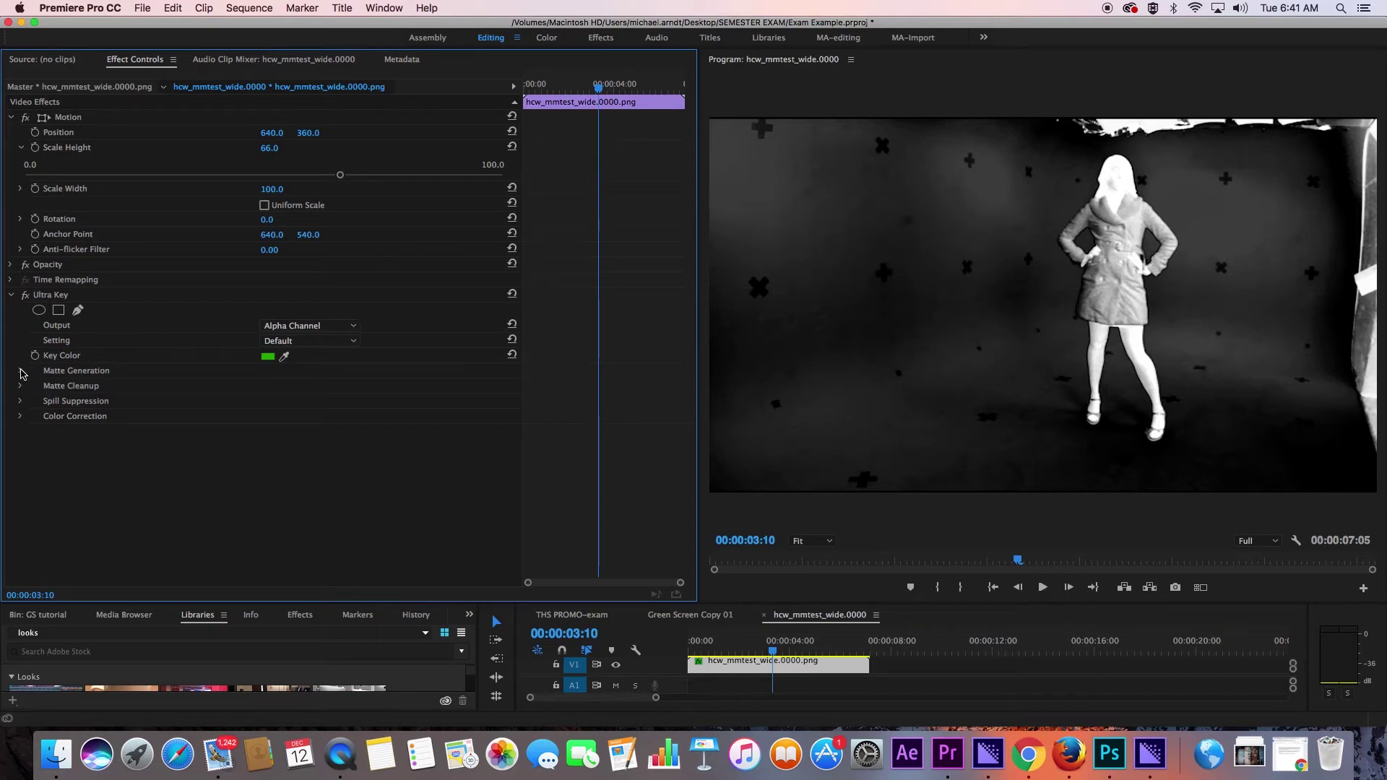
{"action": "left_click", "coordinate": [20, 371]}
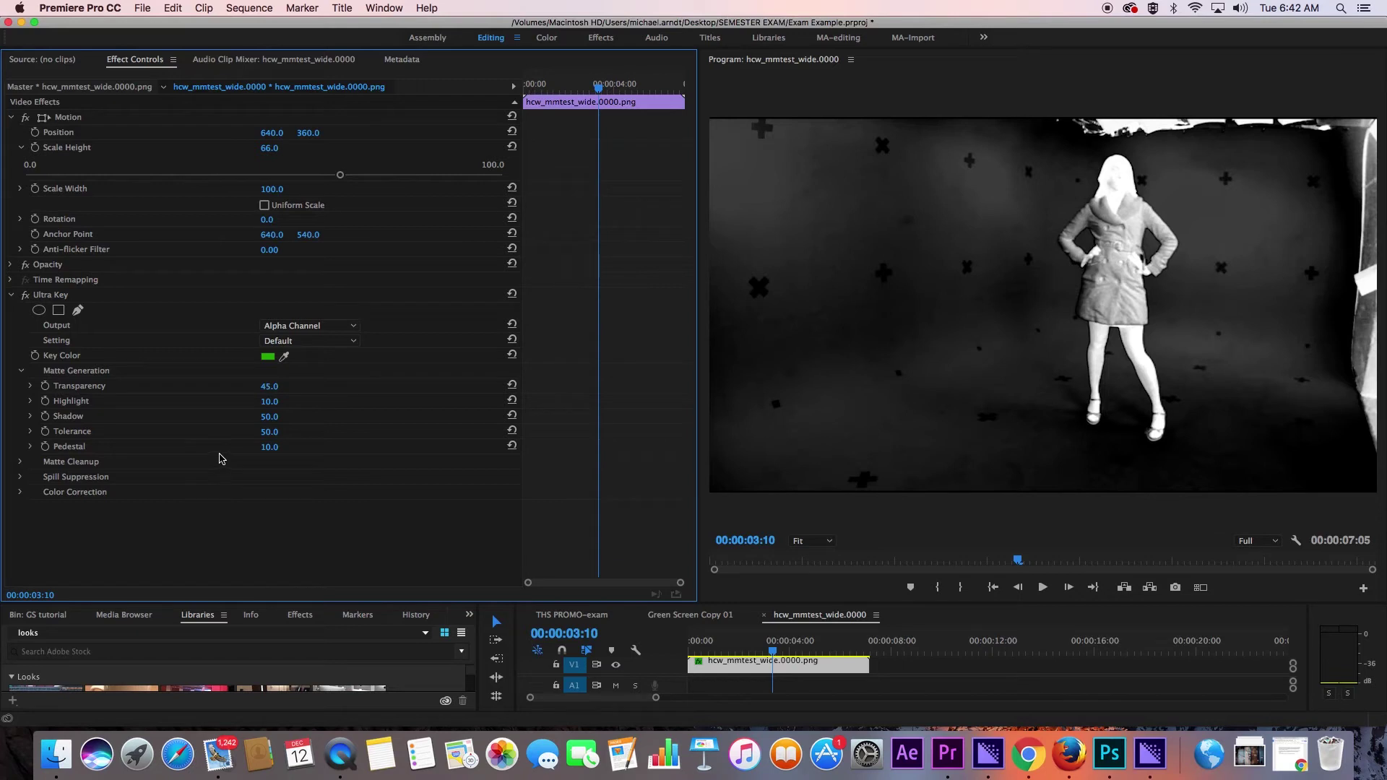
Set Matte Generation to Pedestal 70, Shadow 100, Highlight 1 and Transparency 5.
{"action": "left_click", "coordinate": [267, 448]}
{"action": "type", "text": "53"}
{"action": "key", "text": "Return"}
{"action": "mouse_move", "coordinate": [269, 448]}
{"action": "left_mouse_down"}
{"action": "mouse_move", "coordinate": [311, 447]}
{"action": "mouse_move", "coordinate": [216, 447]}
{"action": "mouse_move", "coordinate": [266, 438]}
{"action": "left_mouse_up"}
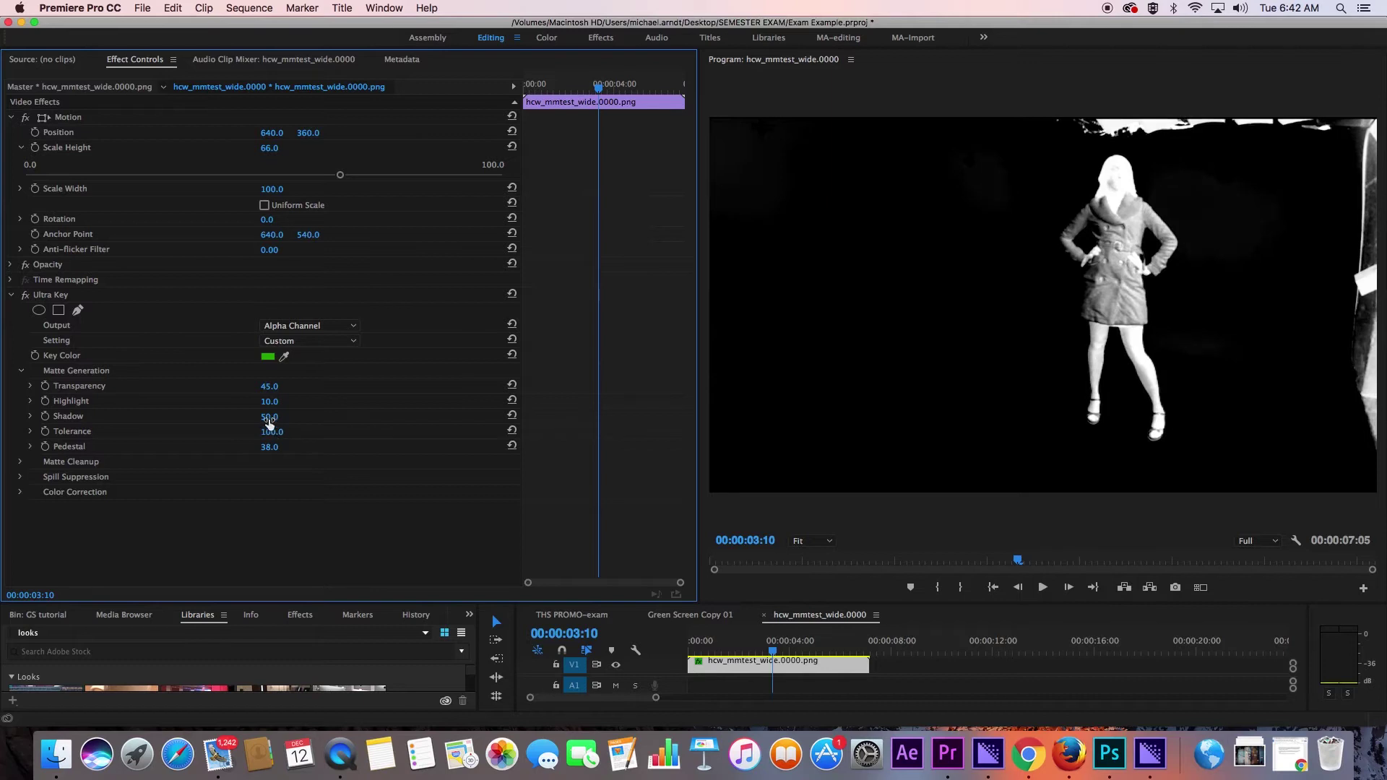
{"action": "mouse_move", "coordinate": [270, 417]}
{"action": "left_mouse_down"}
{"action": "mouse_move", "coordinate": [306, 416]}
{"action": "mouse_move", "coordinate": [262, 402]}
{"action": "left_mouse_up"}
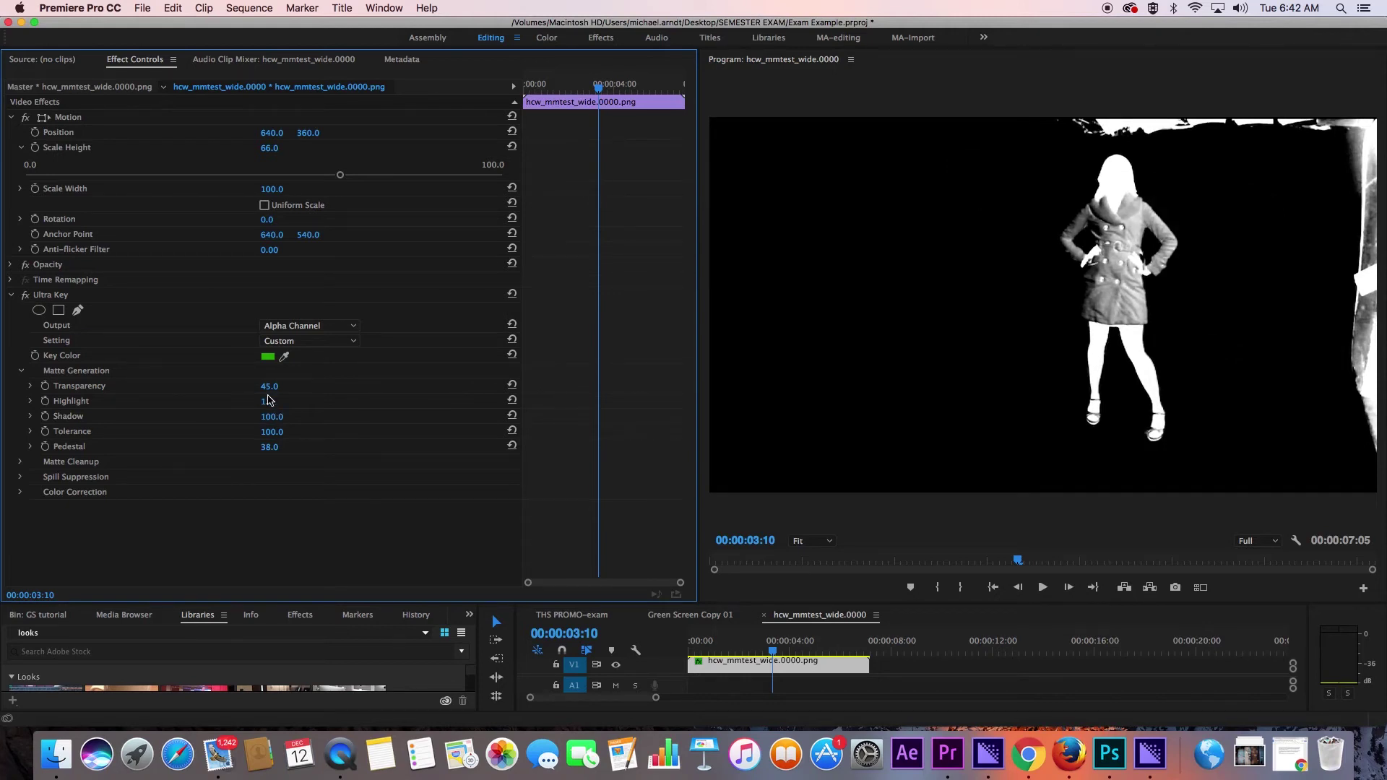
{"action": "left_click_drag", "start_coordinate": [266, 402], "coordinate": [269, 402]}
{"action": "left_click_drag", "start_coordinate": [267, 387], "coordinate": [237, 386]}
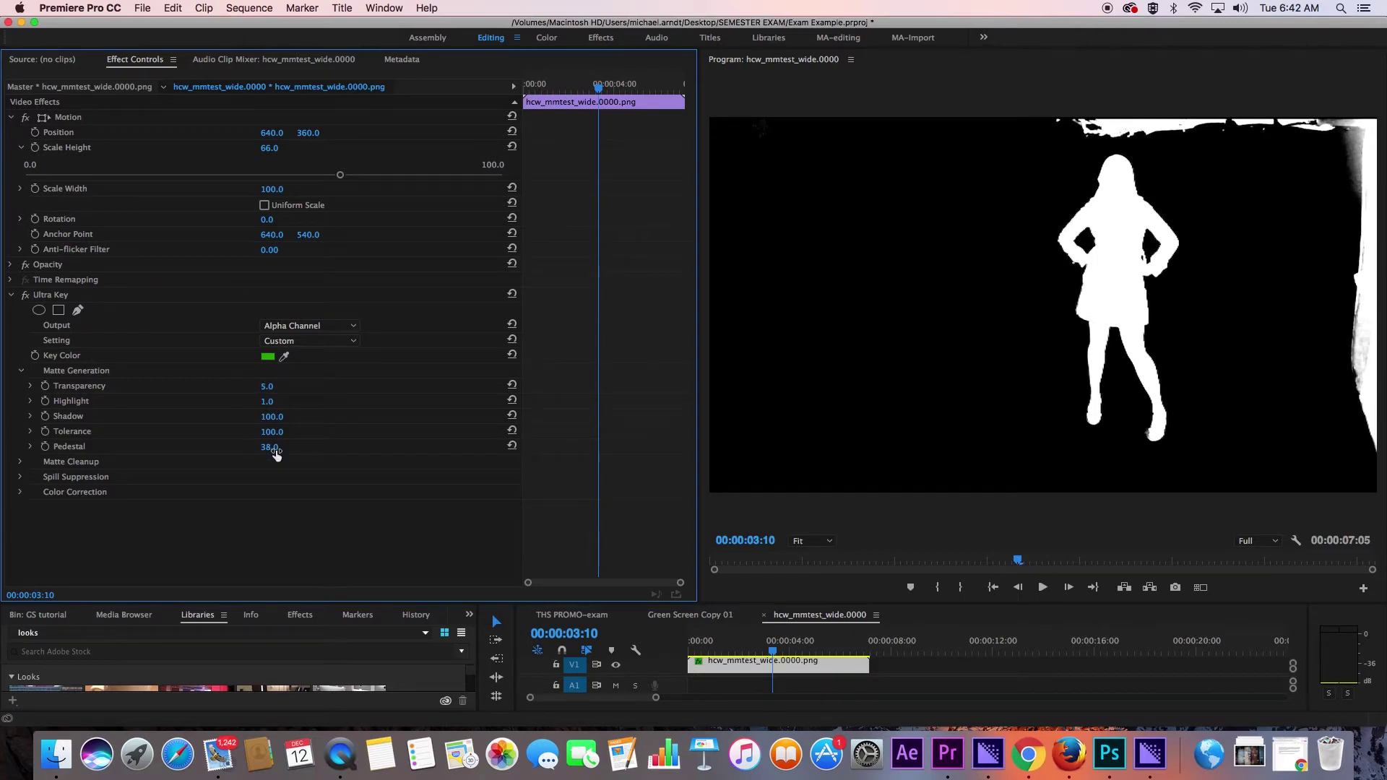
{"action": "mouse_move", "coordinate": [270, 447]}
{"action": "left_mouse_down"}
{"action": "mouse_move", "coordinate": [315, 447]}
{"action": "mouse_move", "coordinate": [273, 448]}
{"action": "left_mouse_up"}
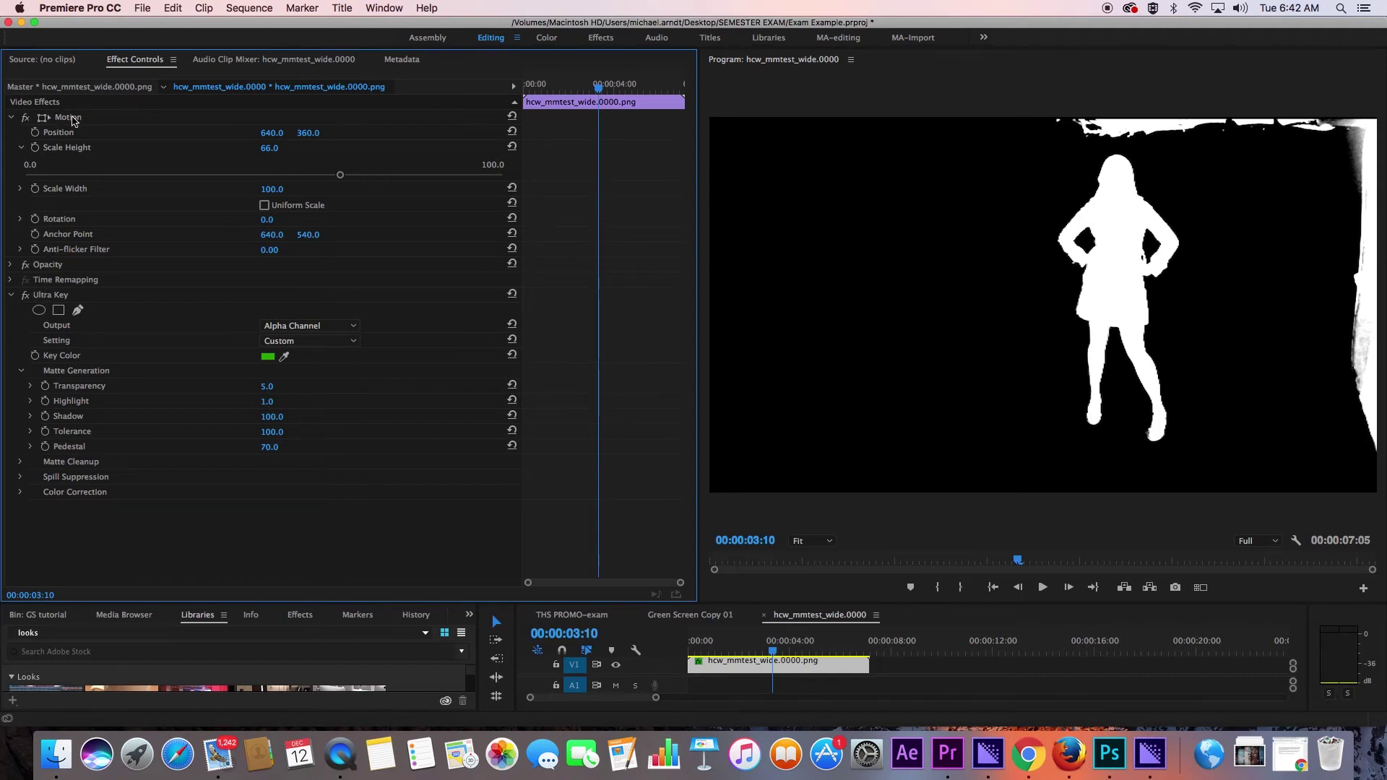
Draw a closed freeform Opacity mask around the woman in the Program monitor.
{"action": "left_click", "coordinate": [58, 267]}
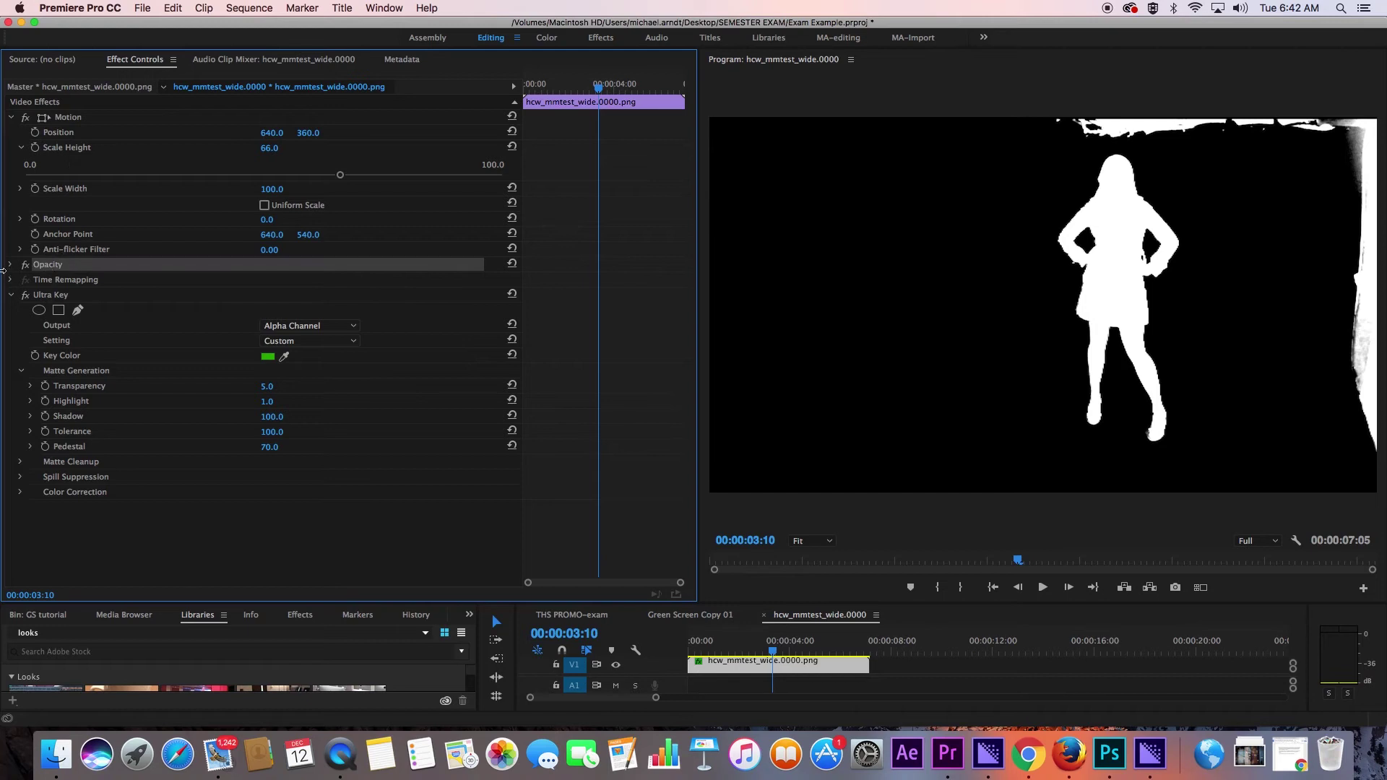
{"action": "left_click", "coordinate": [10, 268]}
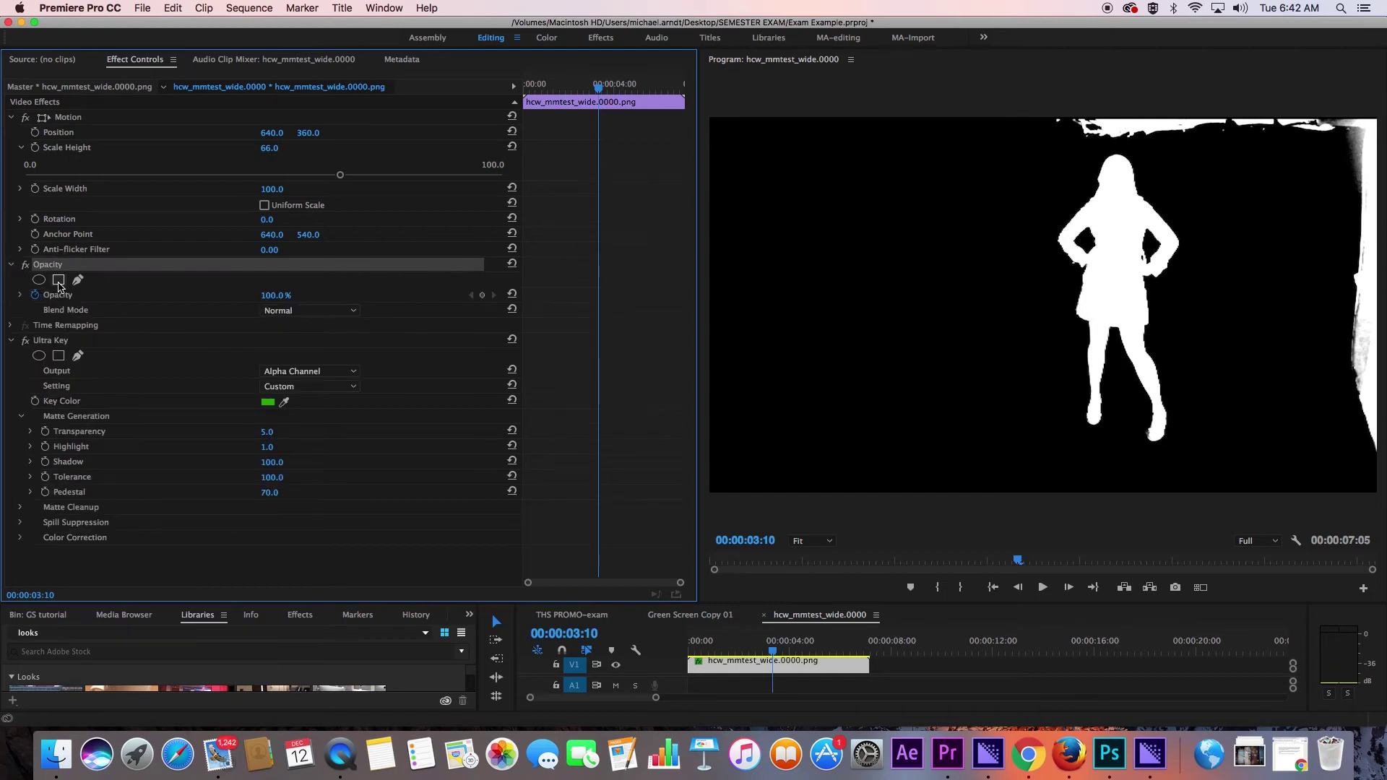
{"action": "left_click", "coordinate": [77, 280]}
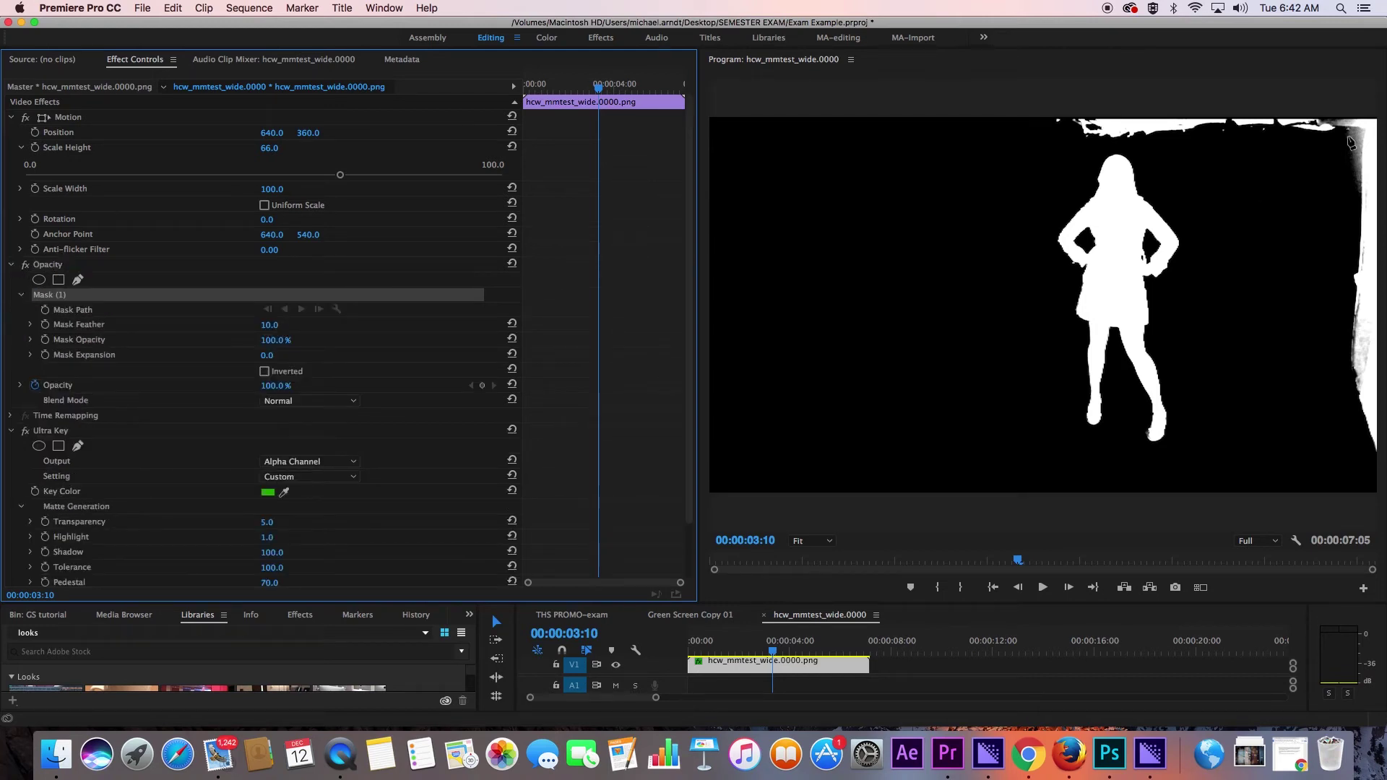
{"action": "left_click", "coordinate": [1330, 143]}
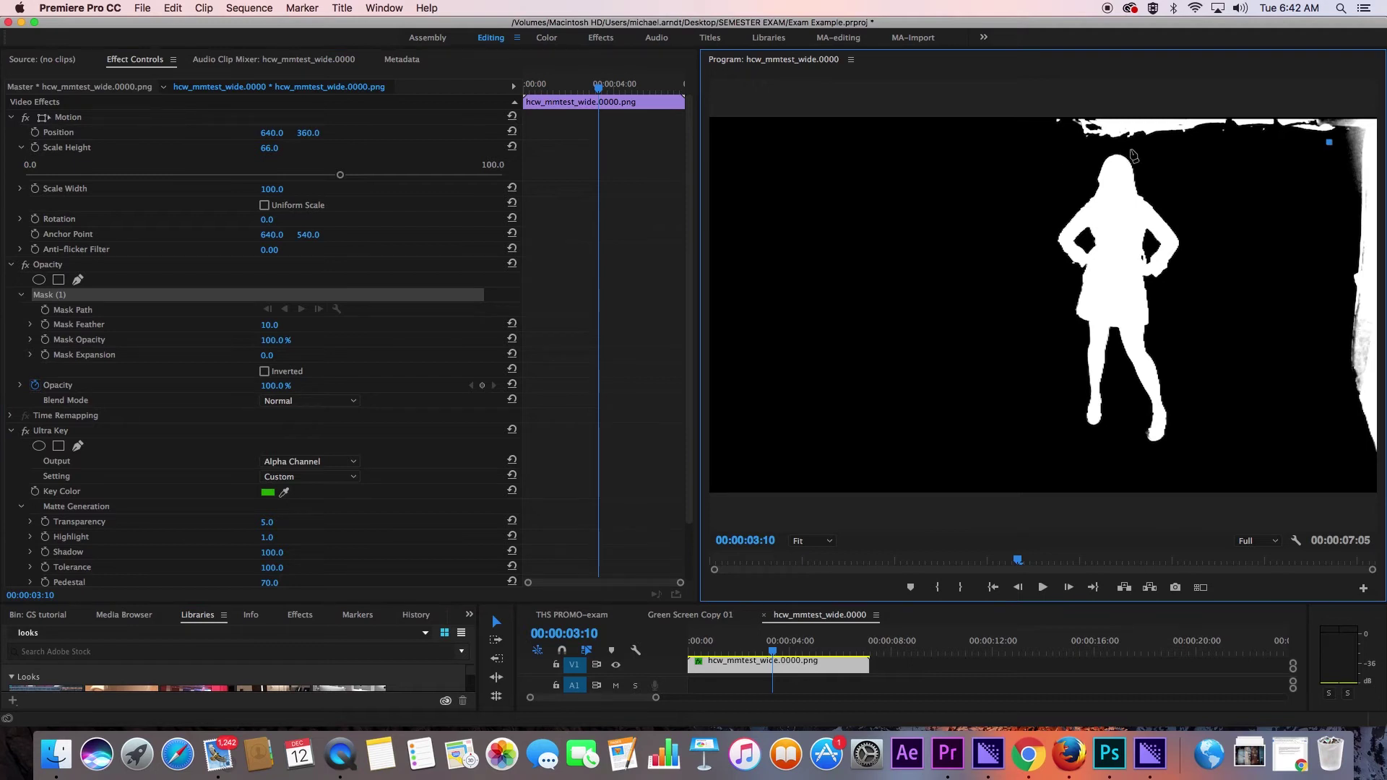
{"action": "left_click", "coordinate": [1130, 144]}
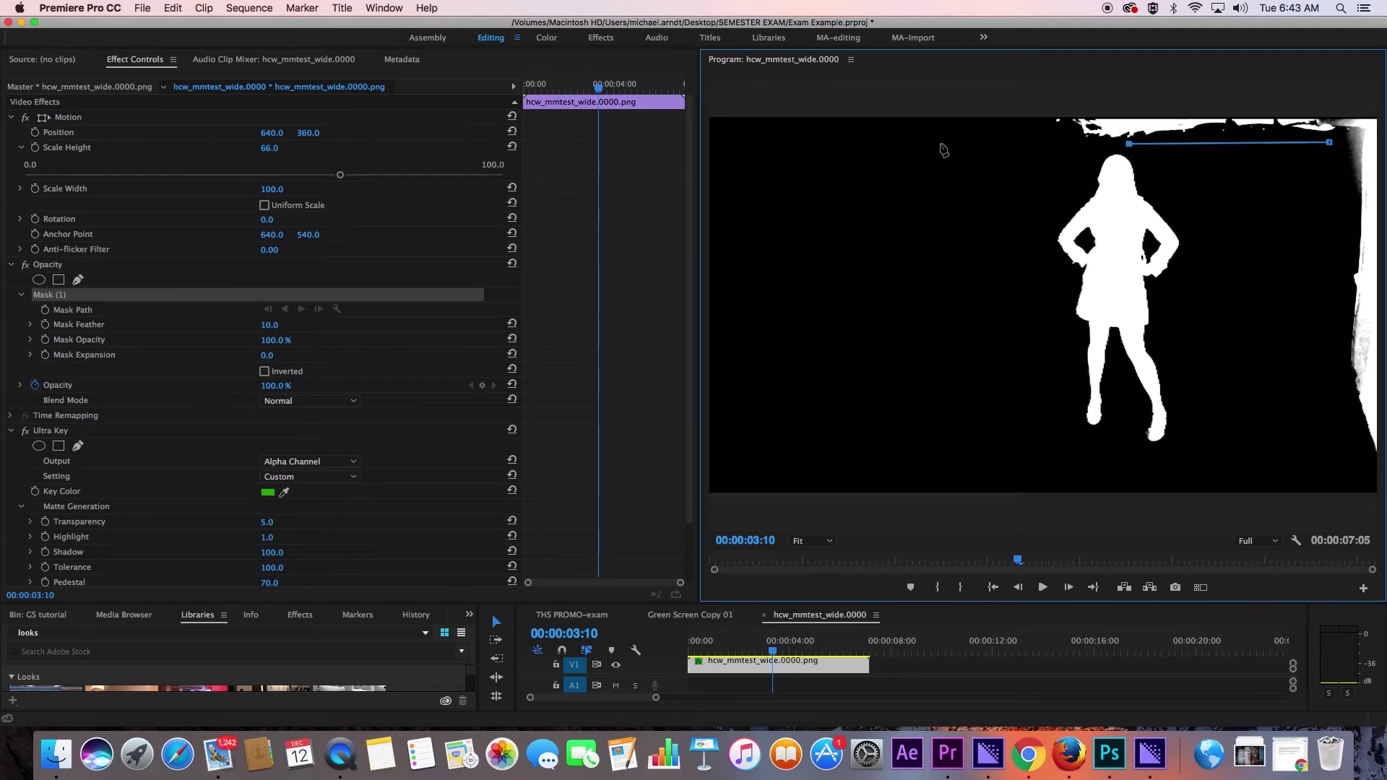
{"action": "left_click", "coordinate": [939, 143]}
{"action": "left_click", "coordinate": [925, 500]}
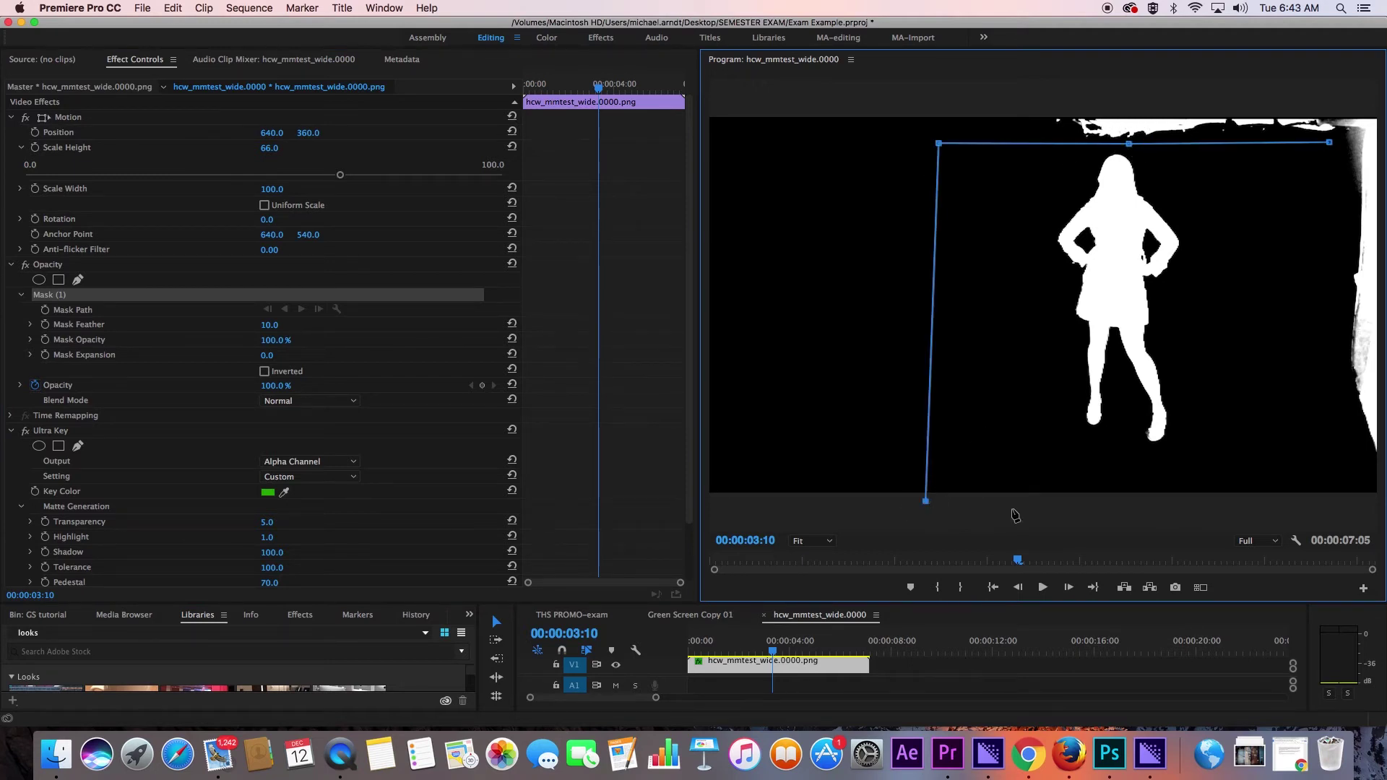
{"action": "left_click", "coordinate": [1357, 505]}
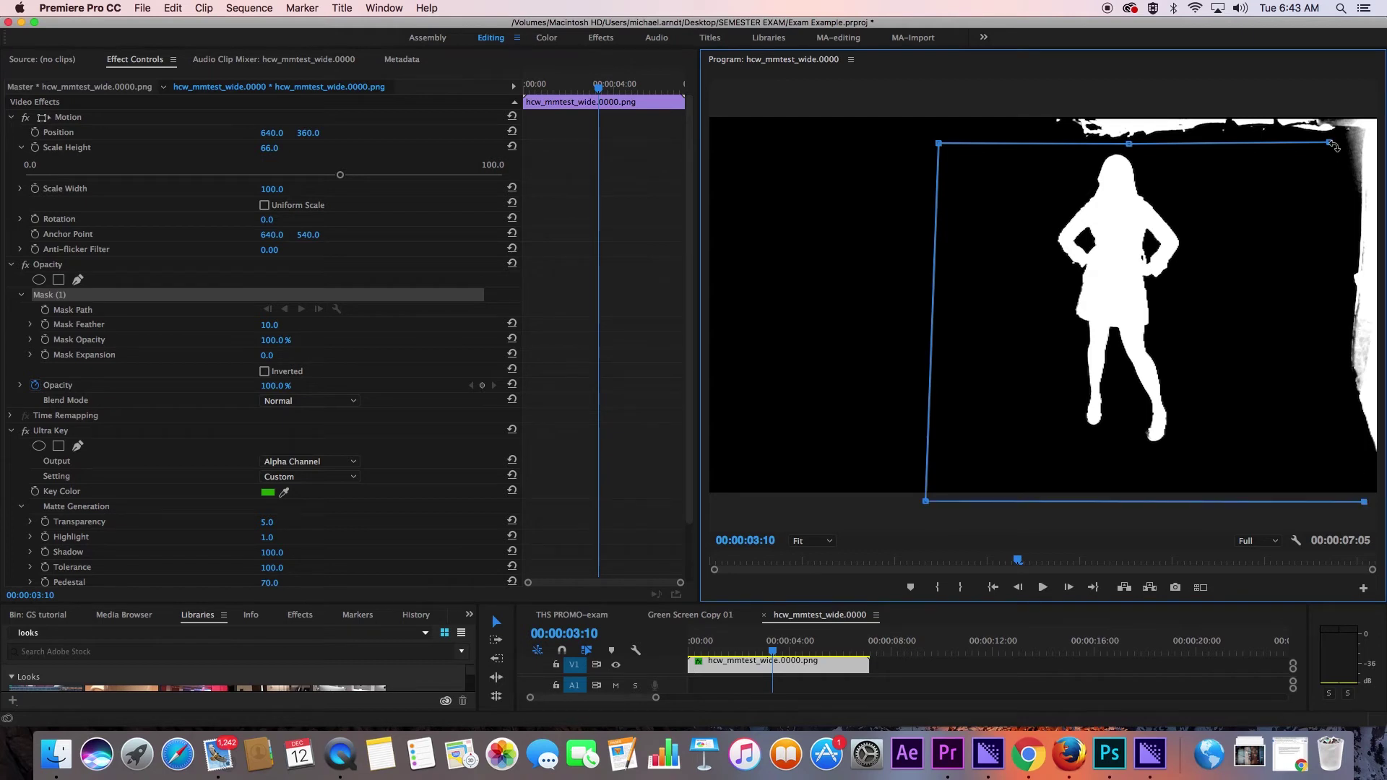
{"action": "left_click", "coordinate": [1335, 145]}
{"action": "left_click", "coordinate": [1336, 147]}
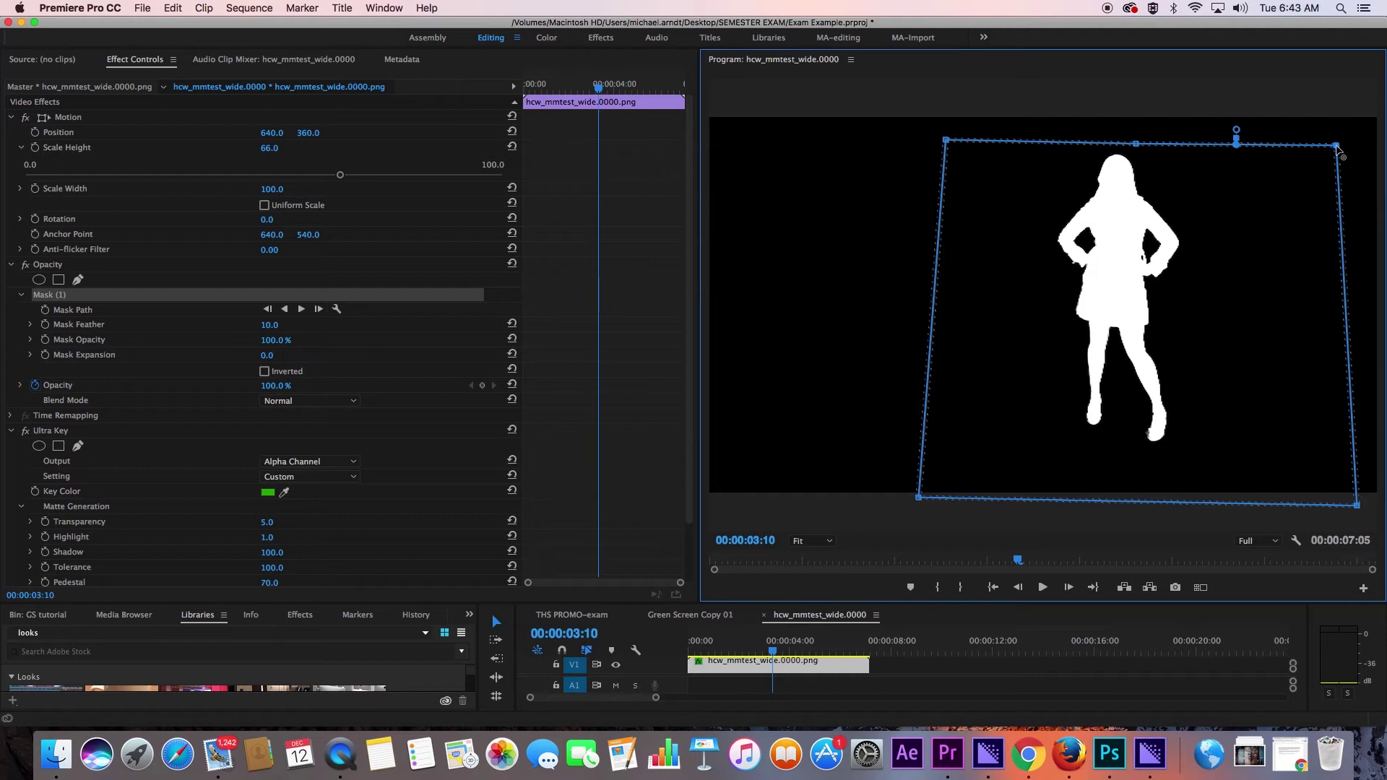
Raise the mask's top-right corner and straighten its top edge to exclude the junk.
{"action": "left_click_drag", "start_coordinate": [1335, 147], "coordinate": [1336, 134]}
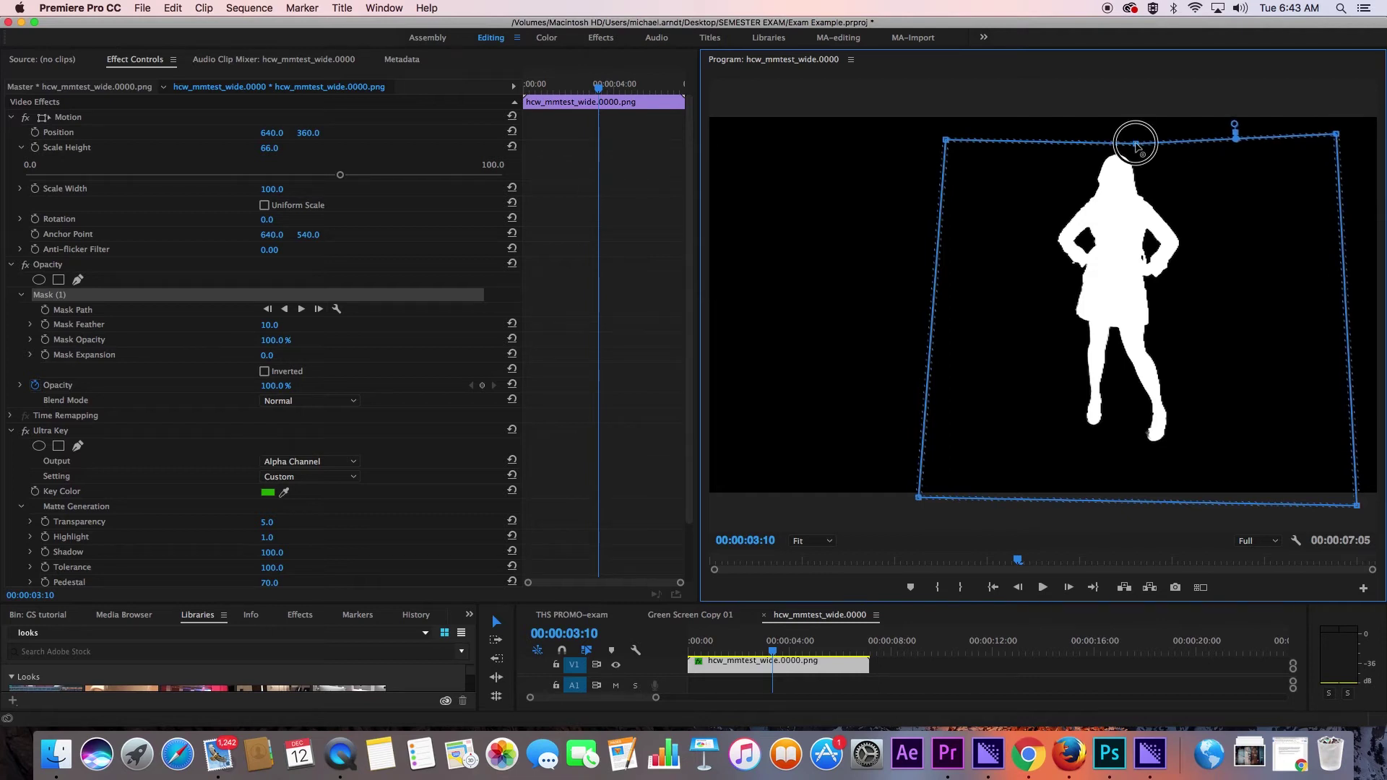
{"action": "left_click_drag", "start_coordinate": [1136, 143], "coordinate": [1129, 139]}
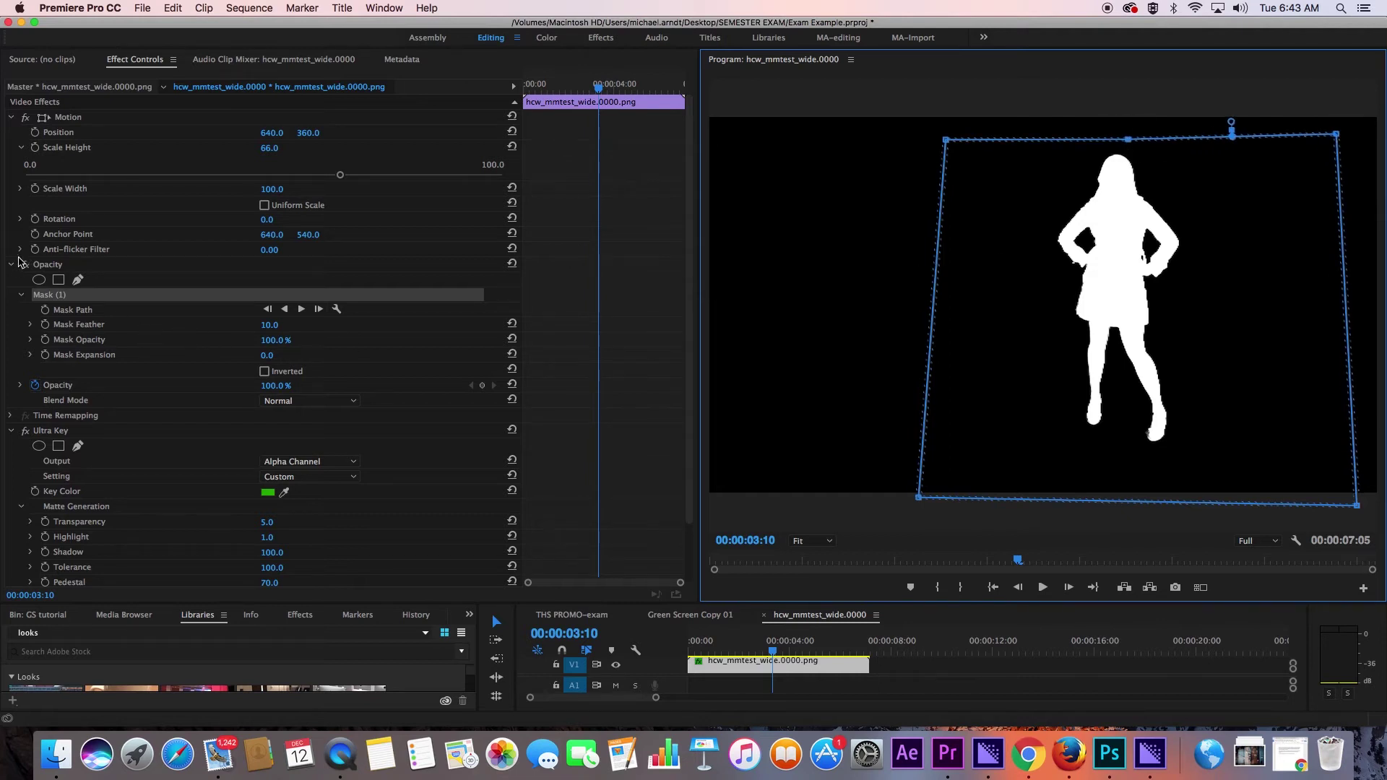
{"action": "left_click", "coordinate": [9, 265]}
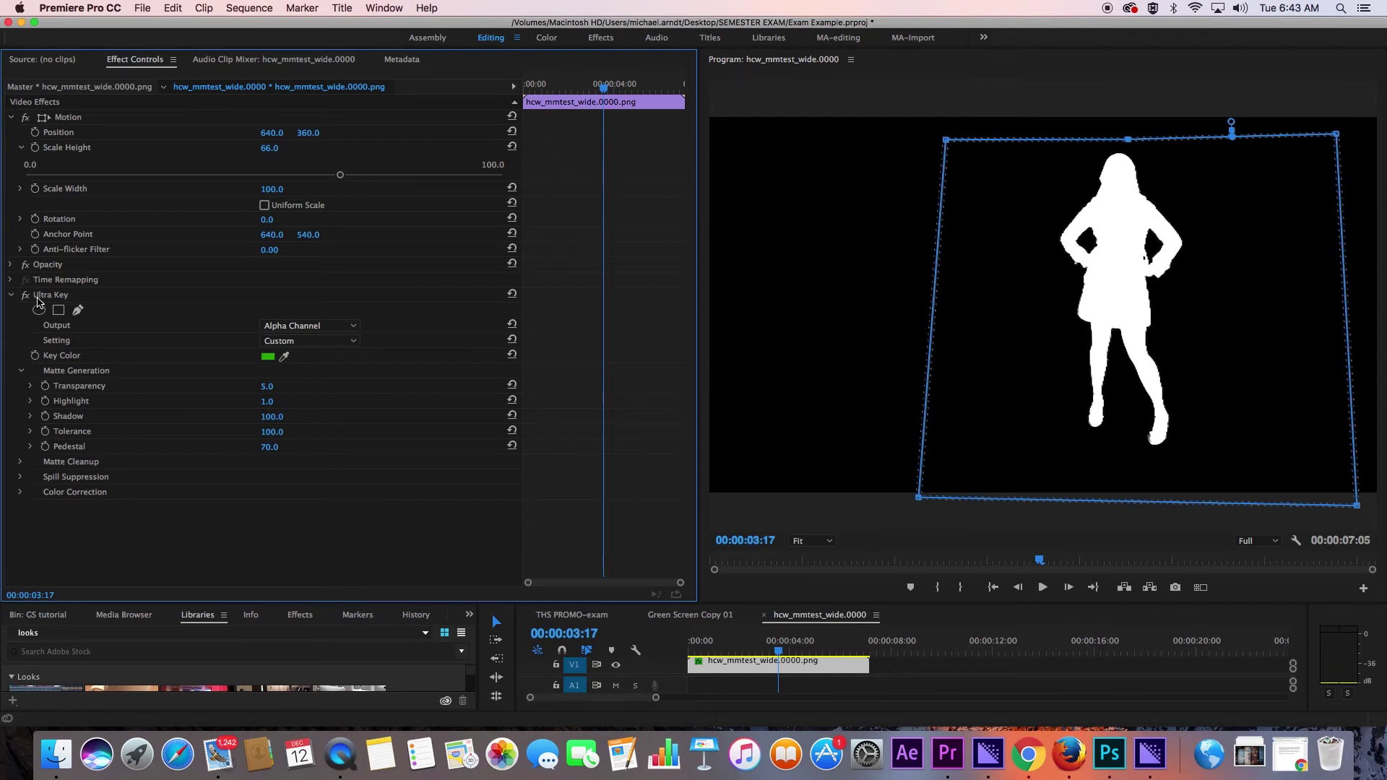
Switch Ultra Key's Output dropdown back to Composite to show the woman in colour.
{"action": "left_click", "coordinate": [38, 296]}
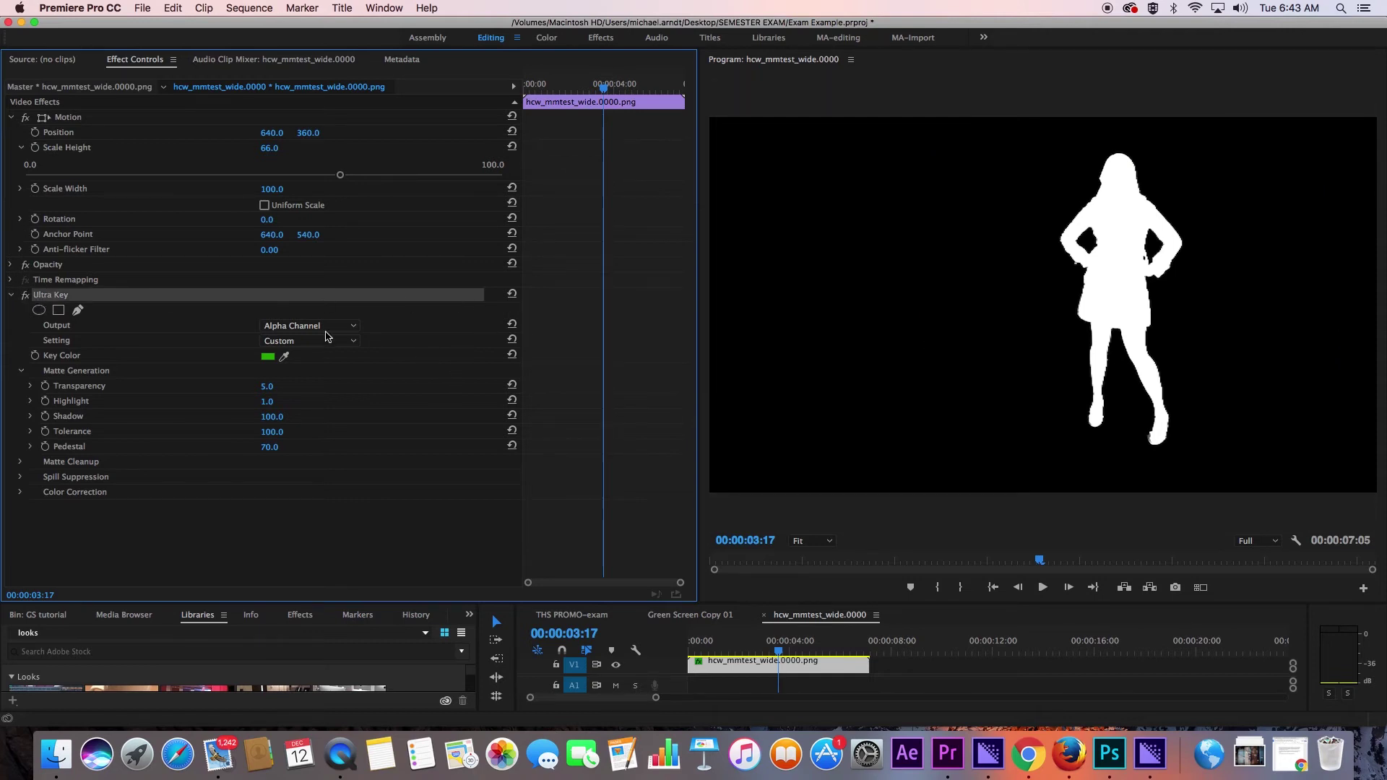
{"action": "left_click", "coordinate": [327, 327]}
{"action": "left_click", "coordinate": [317, 340]}
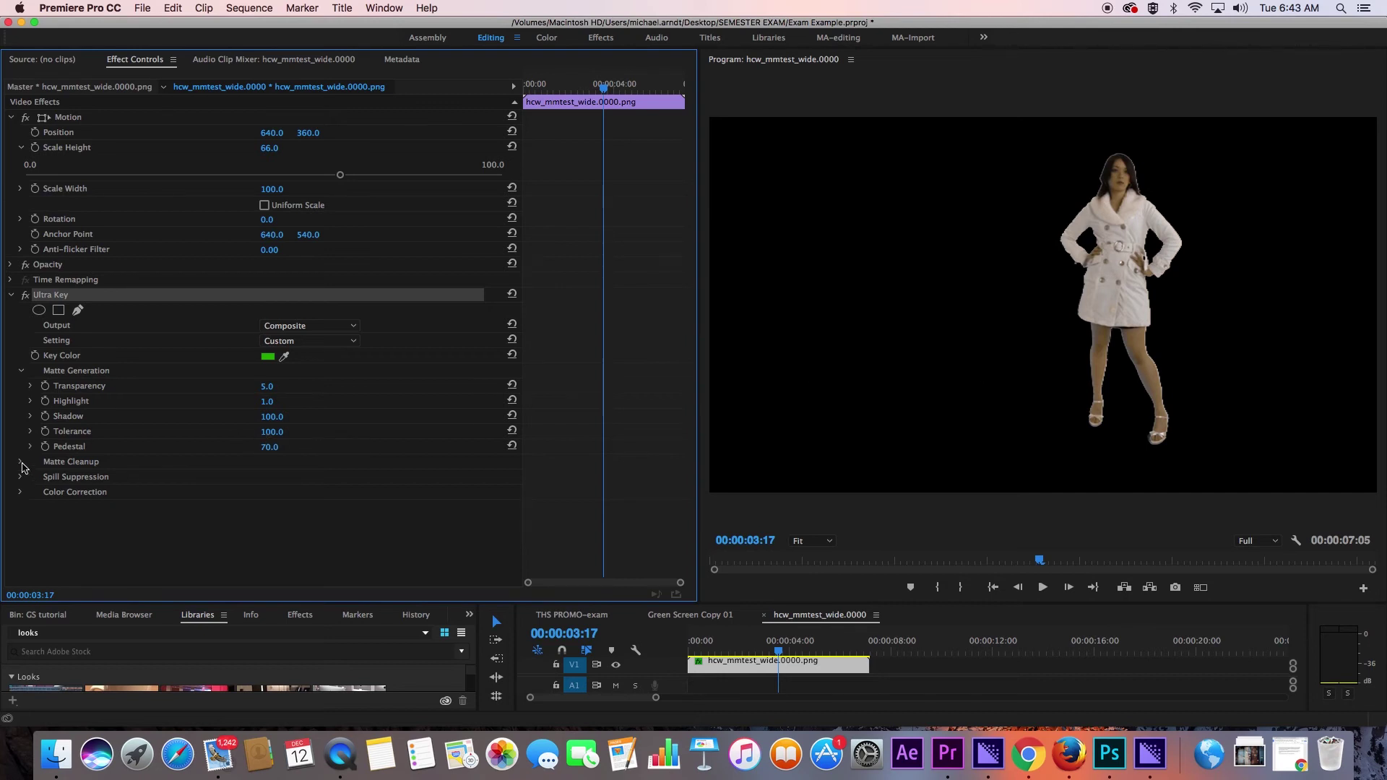
Under Matte Cleanup, set Choke to 36.0, Soften to 7.0 and Contrast to 10.0.
{"action": "left_click", "coordinate": [20, 463]}
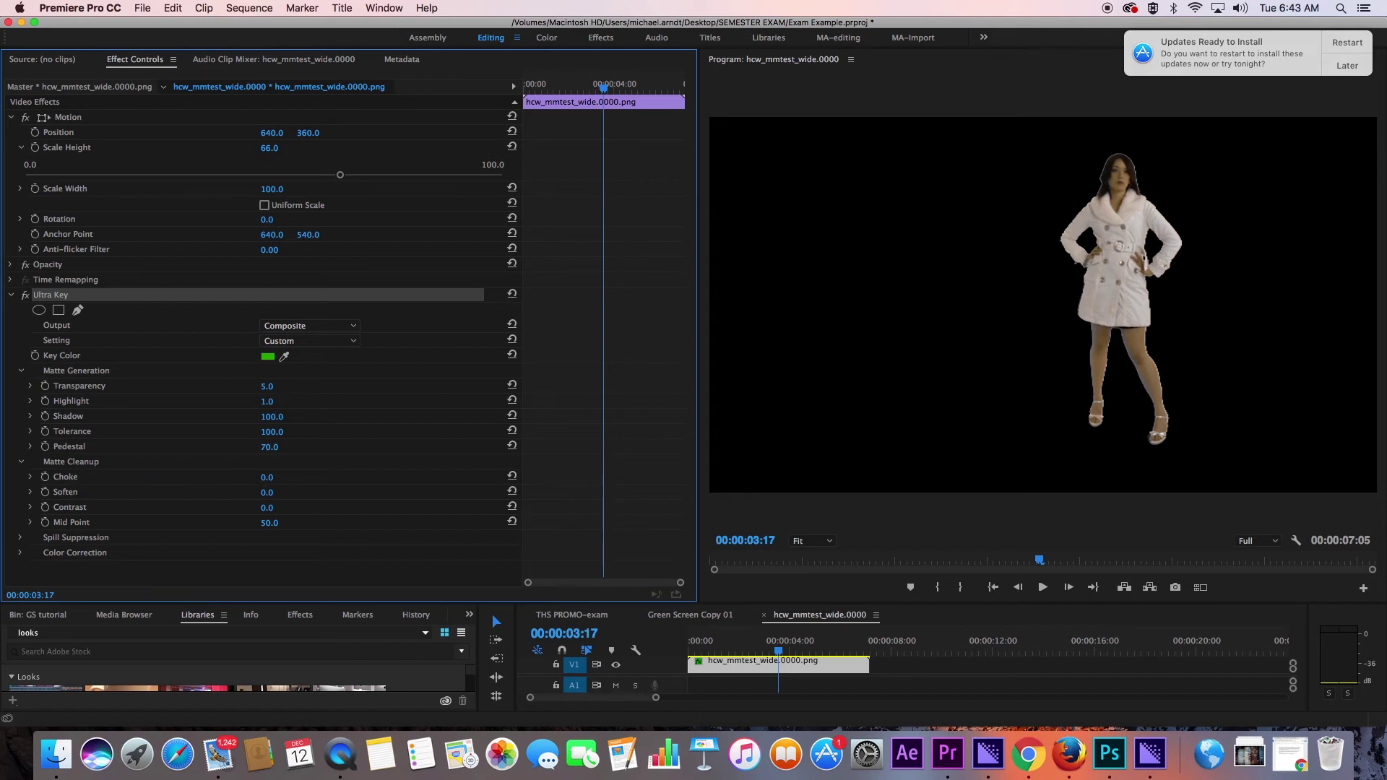
{"action": "left_click_drag", "start_coordinate": [267, 477], "coordinate": [311, 477]}
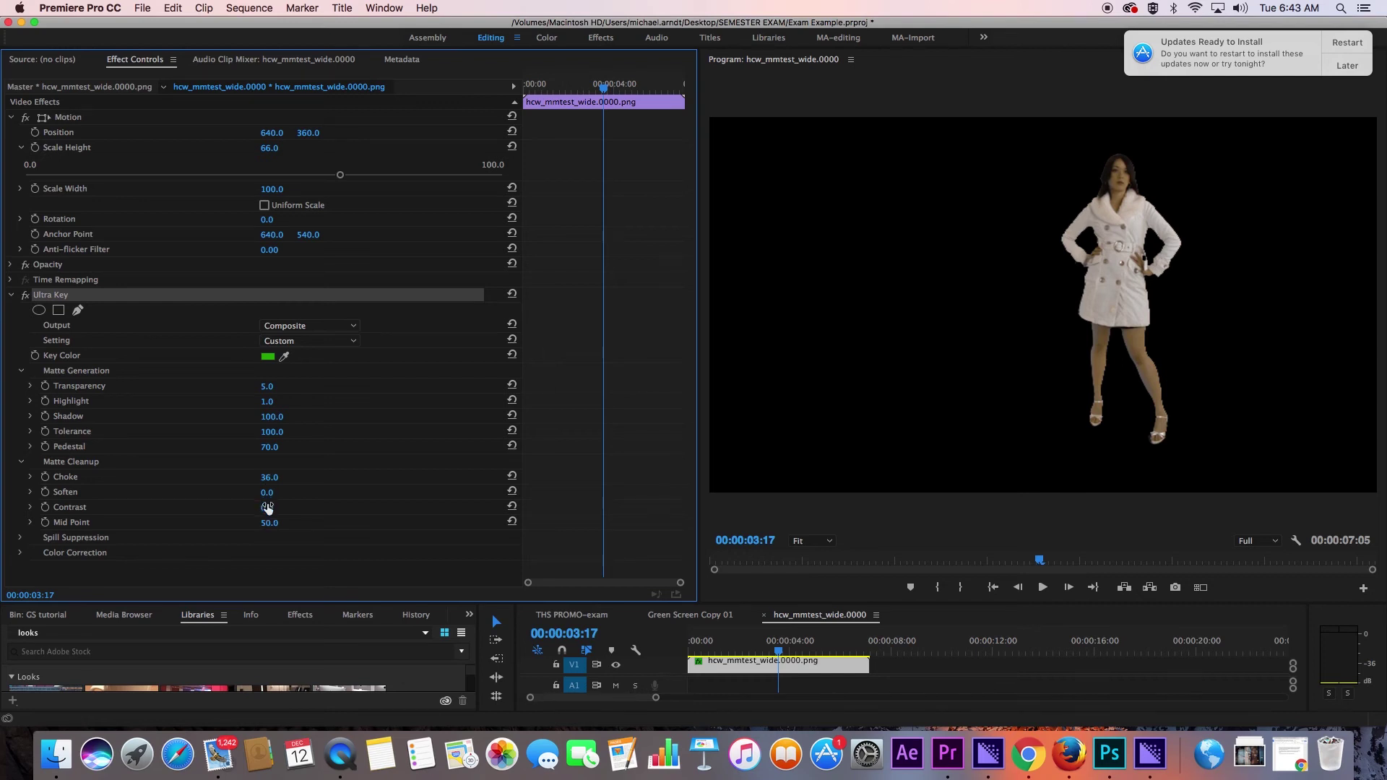
{"action": "left_click_drag", "start_coordinate": [267, 493], "coordinate": [277, 493]}
{"action": "left_click", "coordinate": [279, 507]}
Select Mask (1) under Opacity and set a Mask Path keyframe at 00:00:03:29.
{"action": "left_click", "coordinate": [12, 295]}
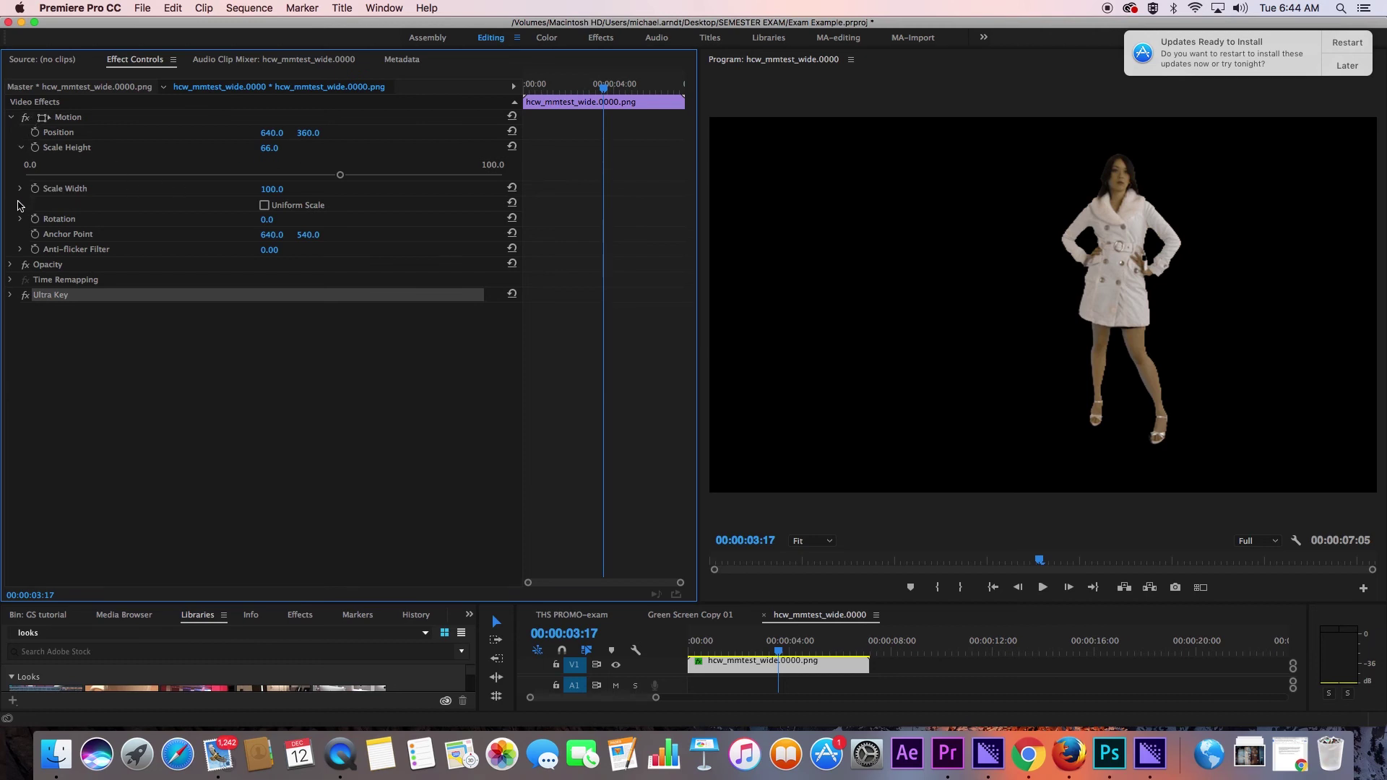
{"action": "left_click", "coordinate": [10, 265]}
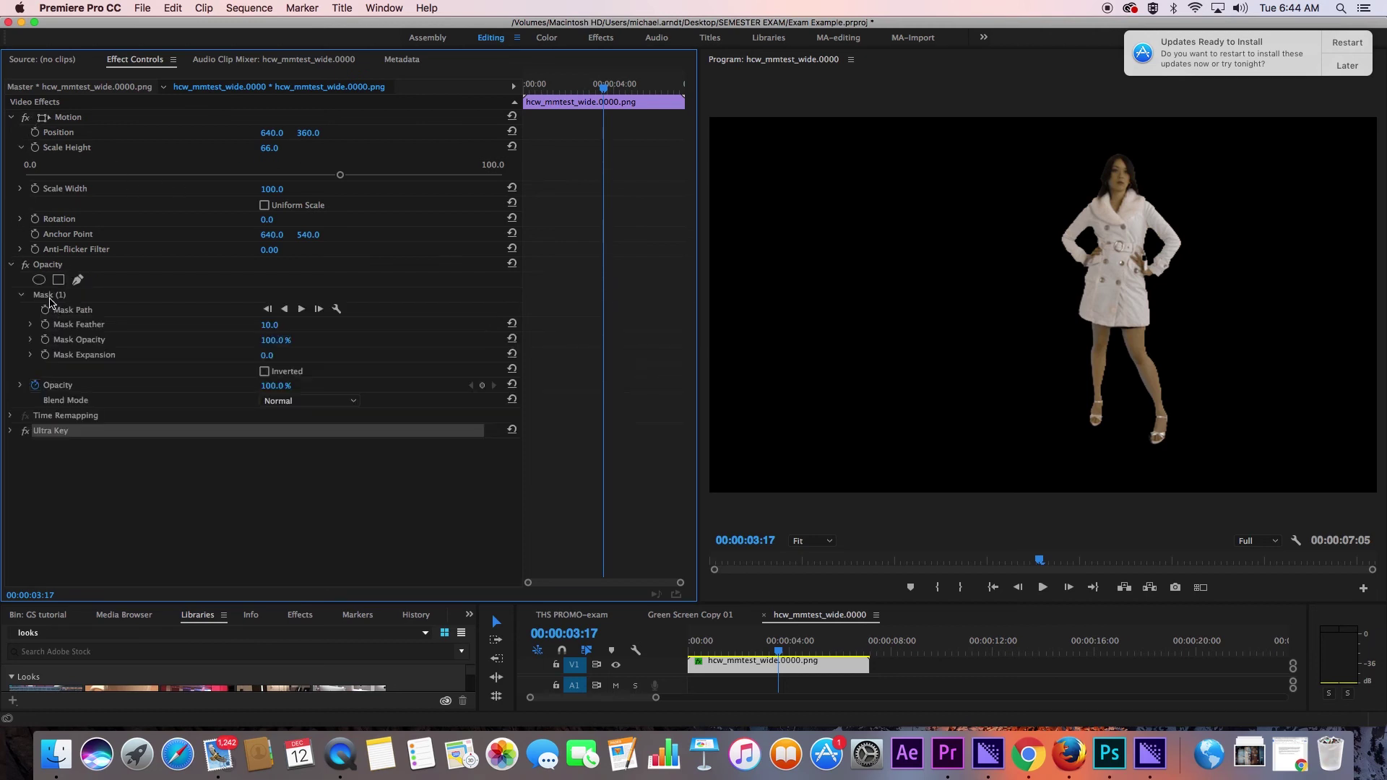
{"action": "left_click", "coordinate": [49, 296]}
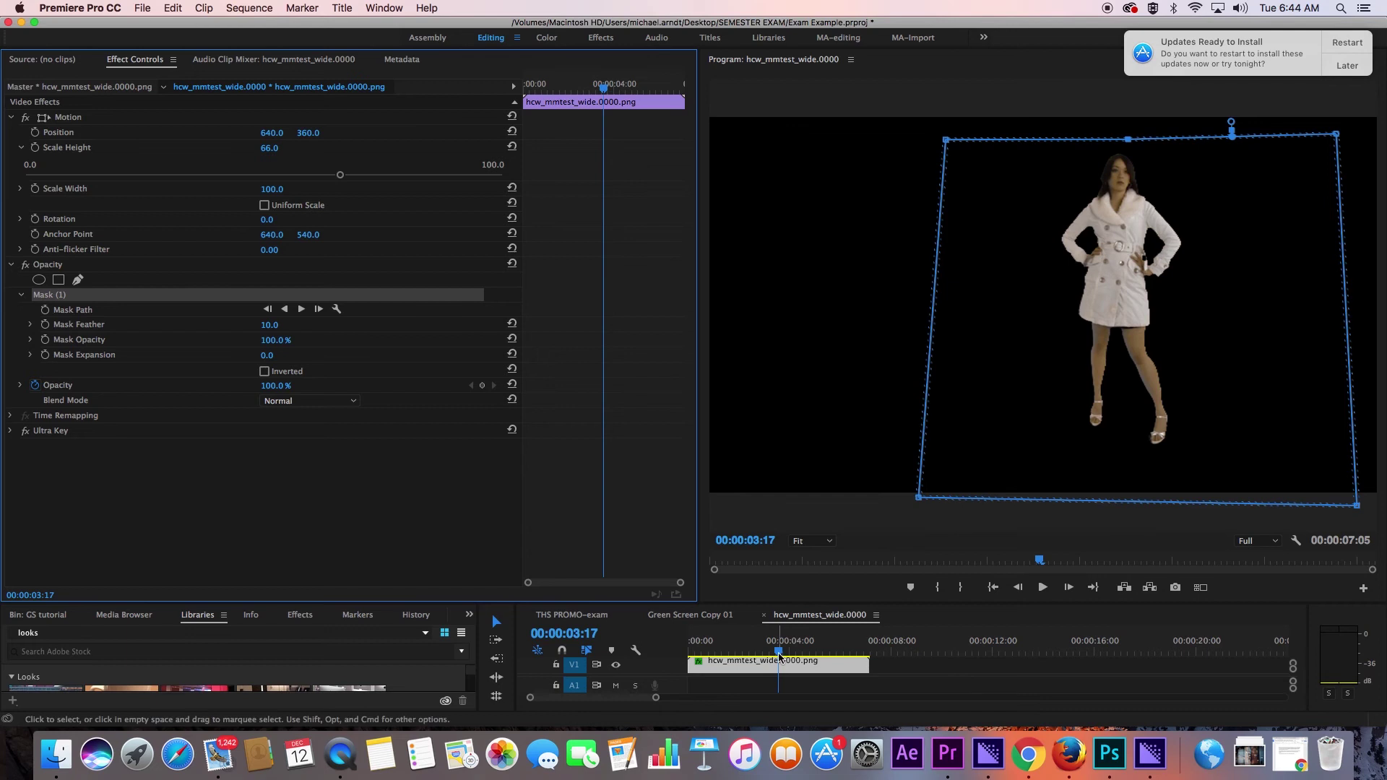
{"action": "left_click_drag", "start_coordinate": [778, 651], "coordinate": [793, 620]}
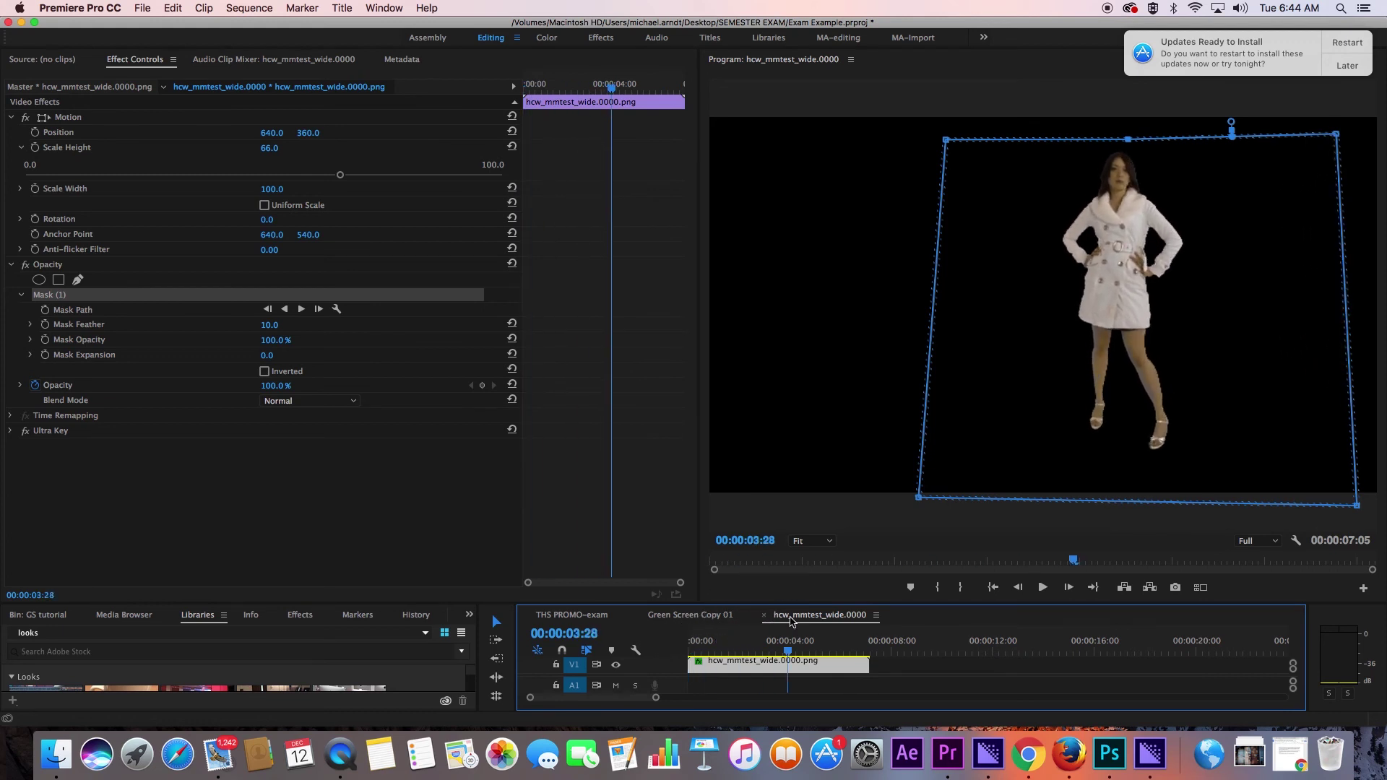
{"action": "left_click", "coordinate": [45, 310]}
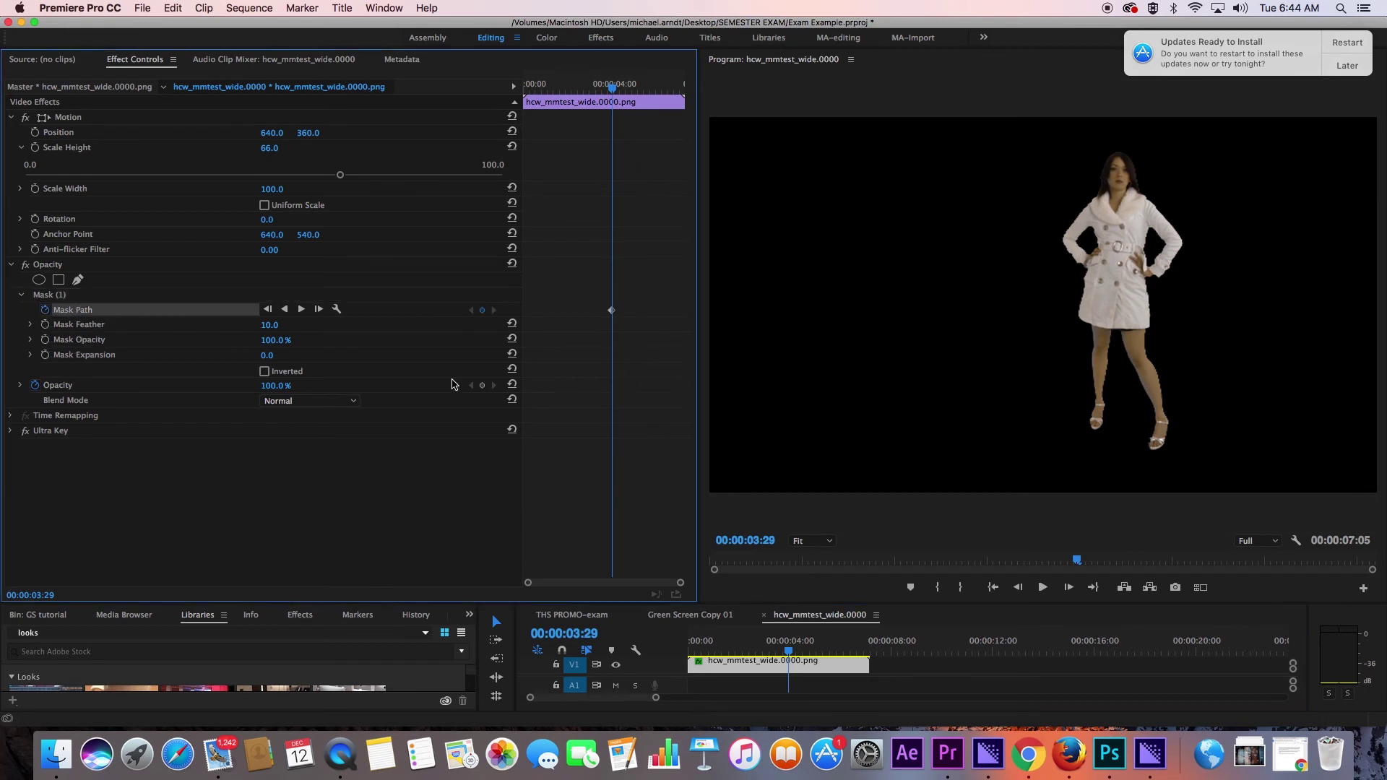
Near 07:03, pull the mask's right corners left past the wooden pole.
{"action": "left_click_drag", "start_coordinate": [791, 649], "coordinate": [868, 648]}
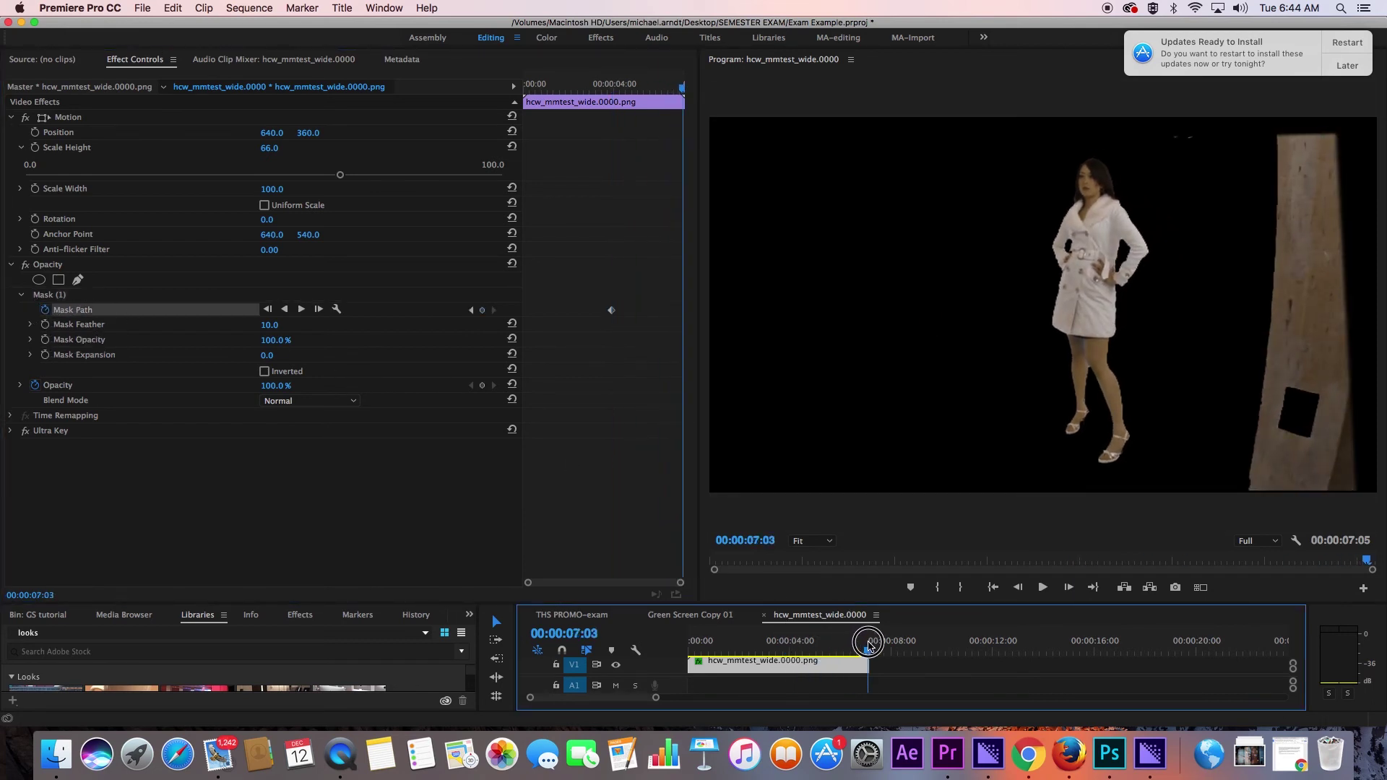
{"action": "left_click", "coordinate": [48, 295]}
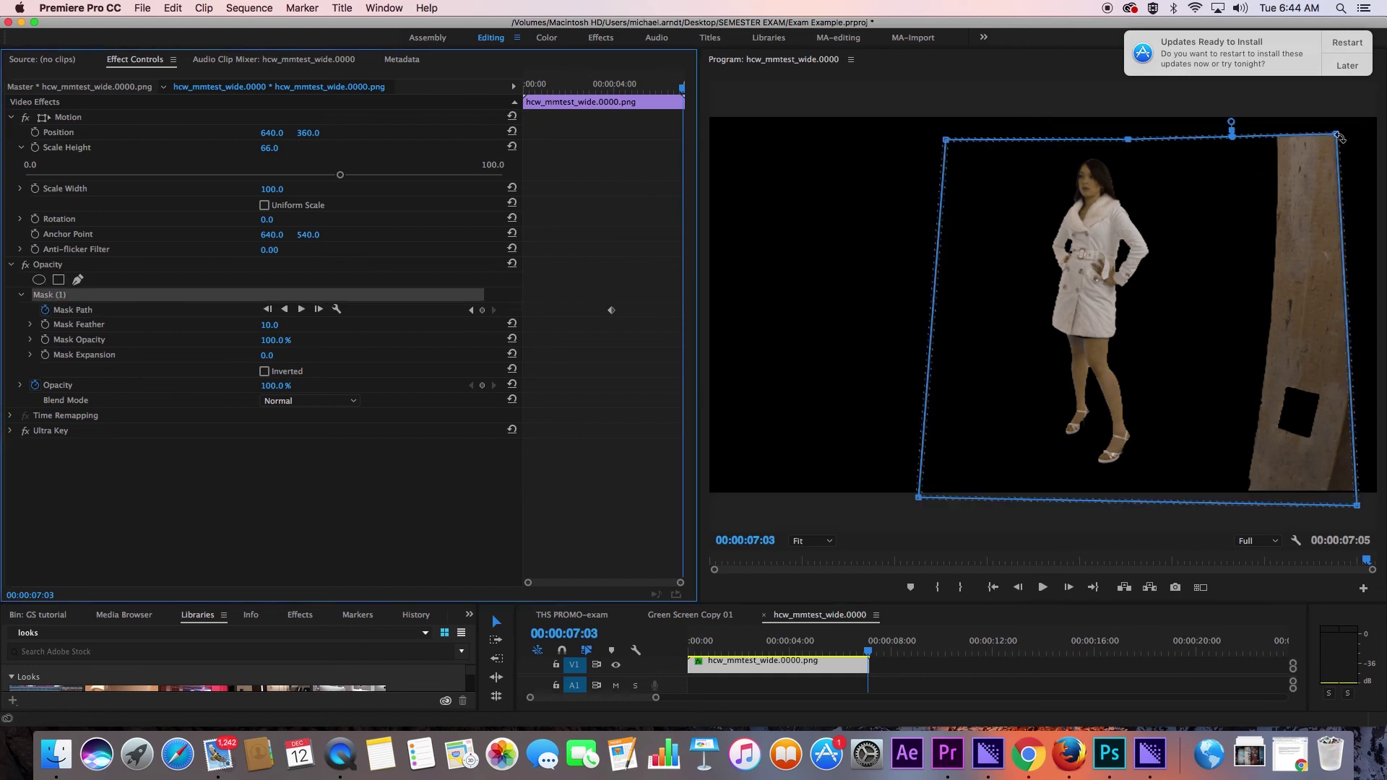
{"action": "left_click_drag", "start_coordinate": [1337, 135], "coordinate": [1251, 135]}
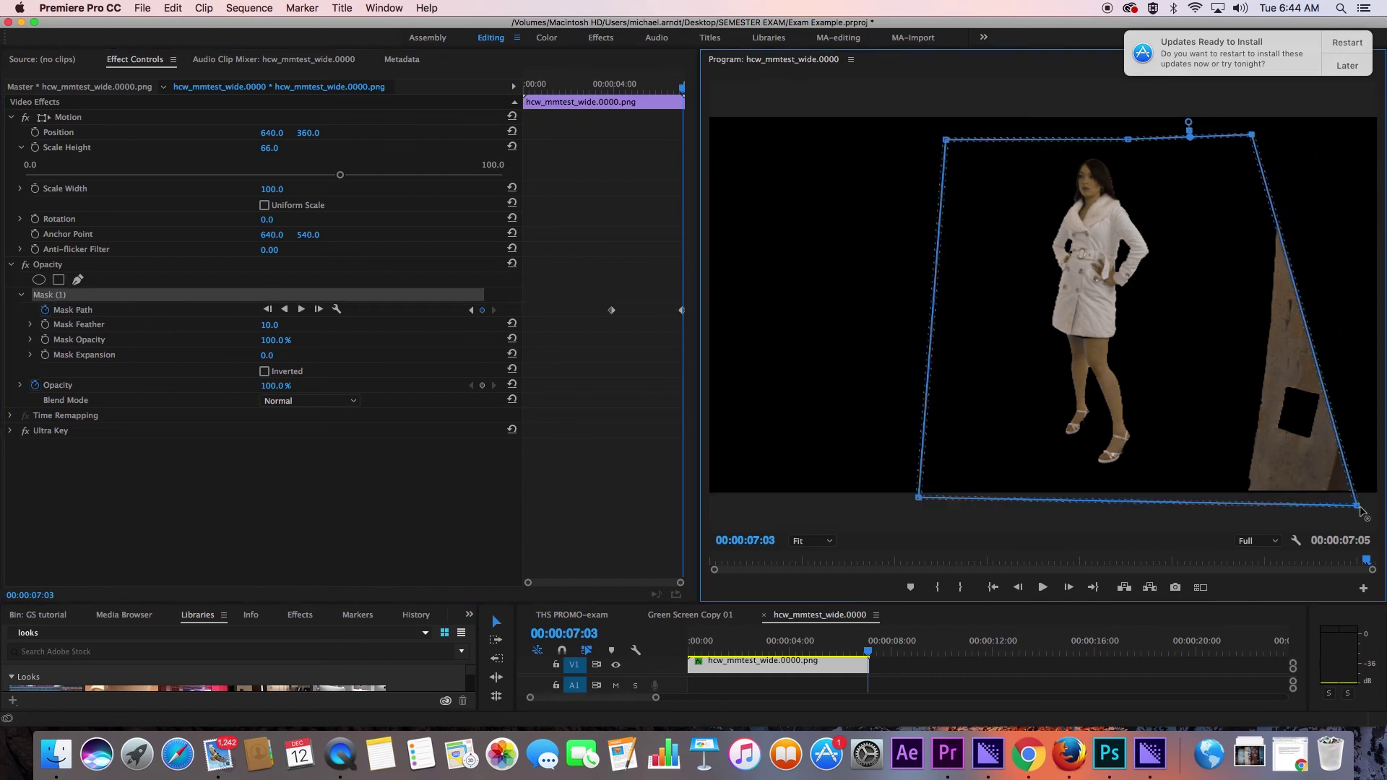
{"action": "left_click_drag", "start_coordinate": [1357, 505], "coordinate": [1236, 497]}
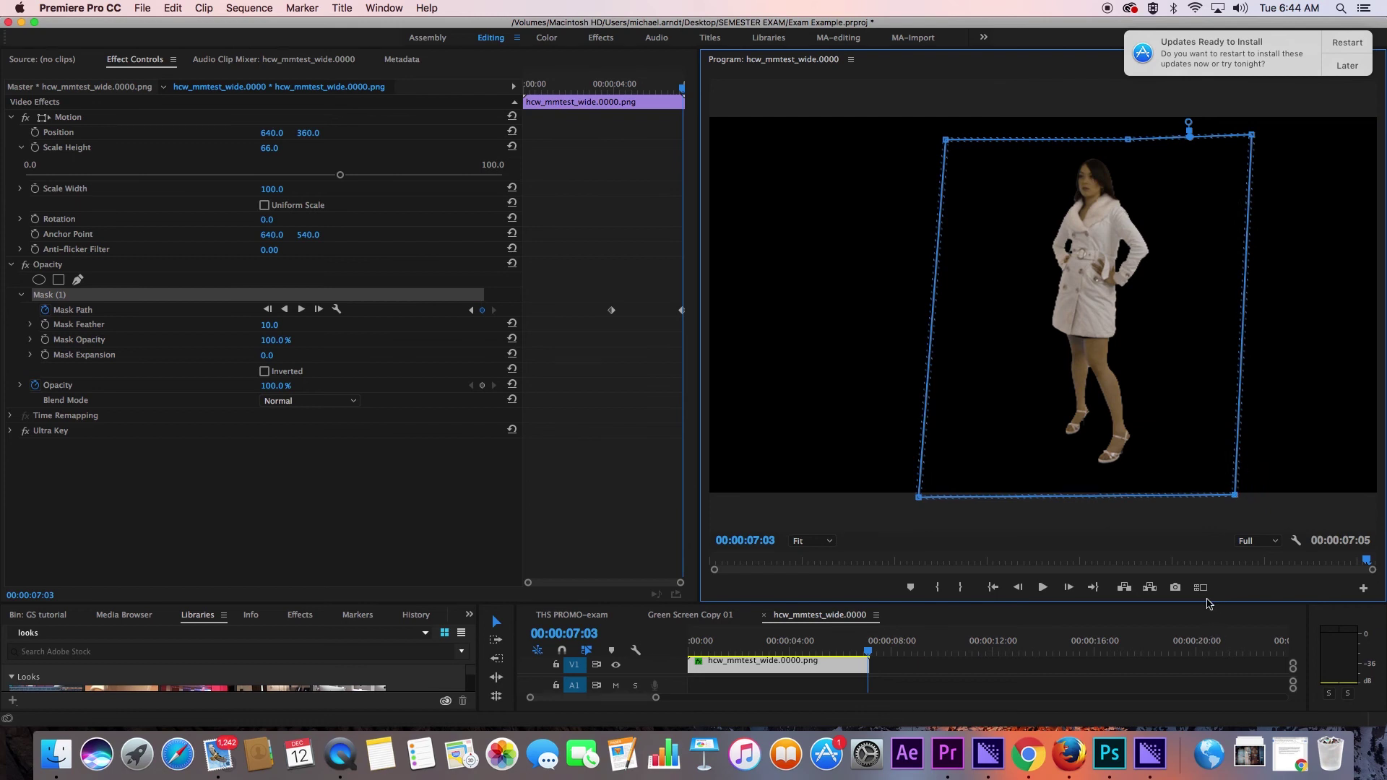
At 03:07, move the mask's bottom-right and top-right corners inward again.
{"action": "left_click", "coordinate": [867, 651]}
{"action": "left_click_drag", "start_coordinate": [867, 651], "coordinate": [770, 631]}
{"action": "left_click_drag", "start_coordinate": [1358, 504], "coordinate": [1278, 506]}
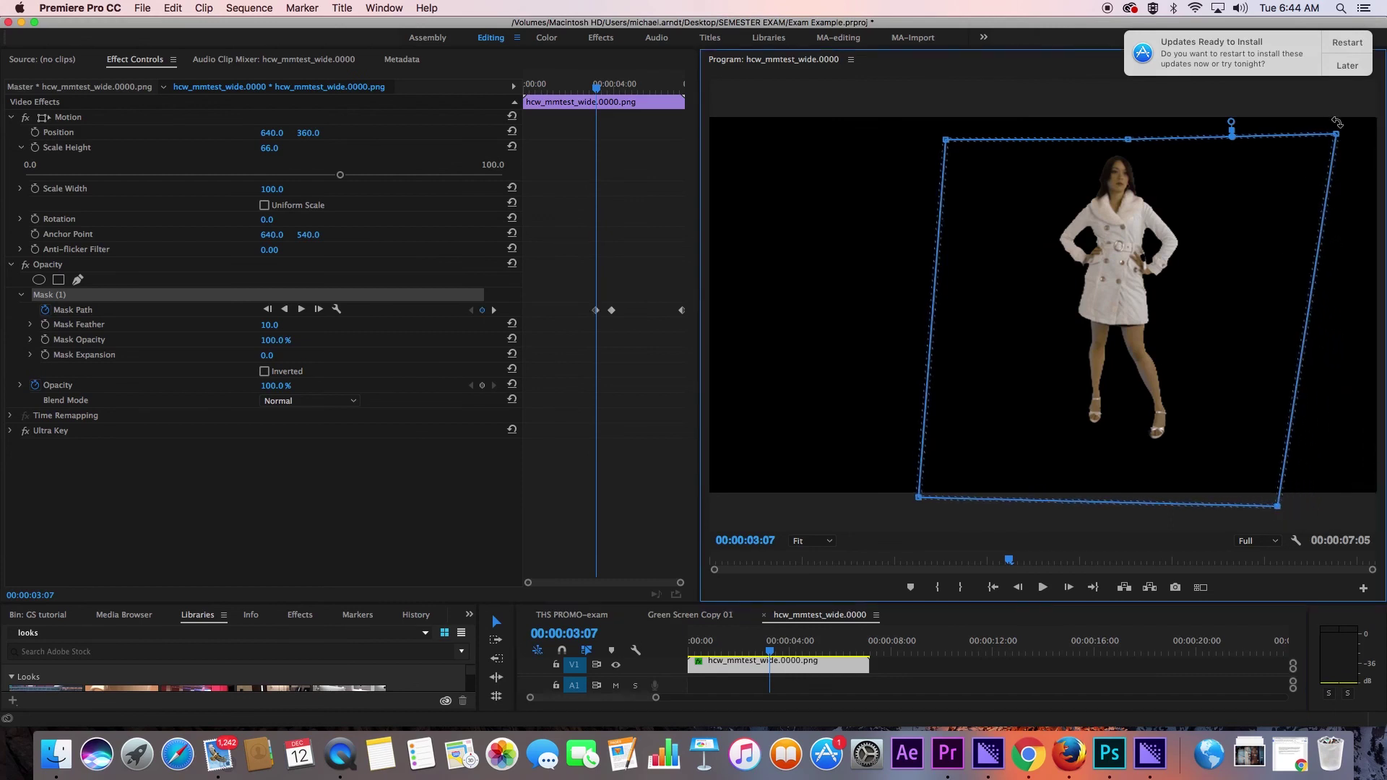
{"action": "left_click_drag", "start_coordinate": [1337, 135], "coordinate": [1248, 142]}
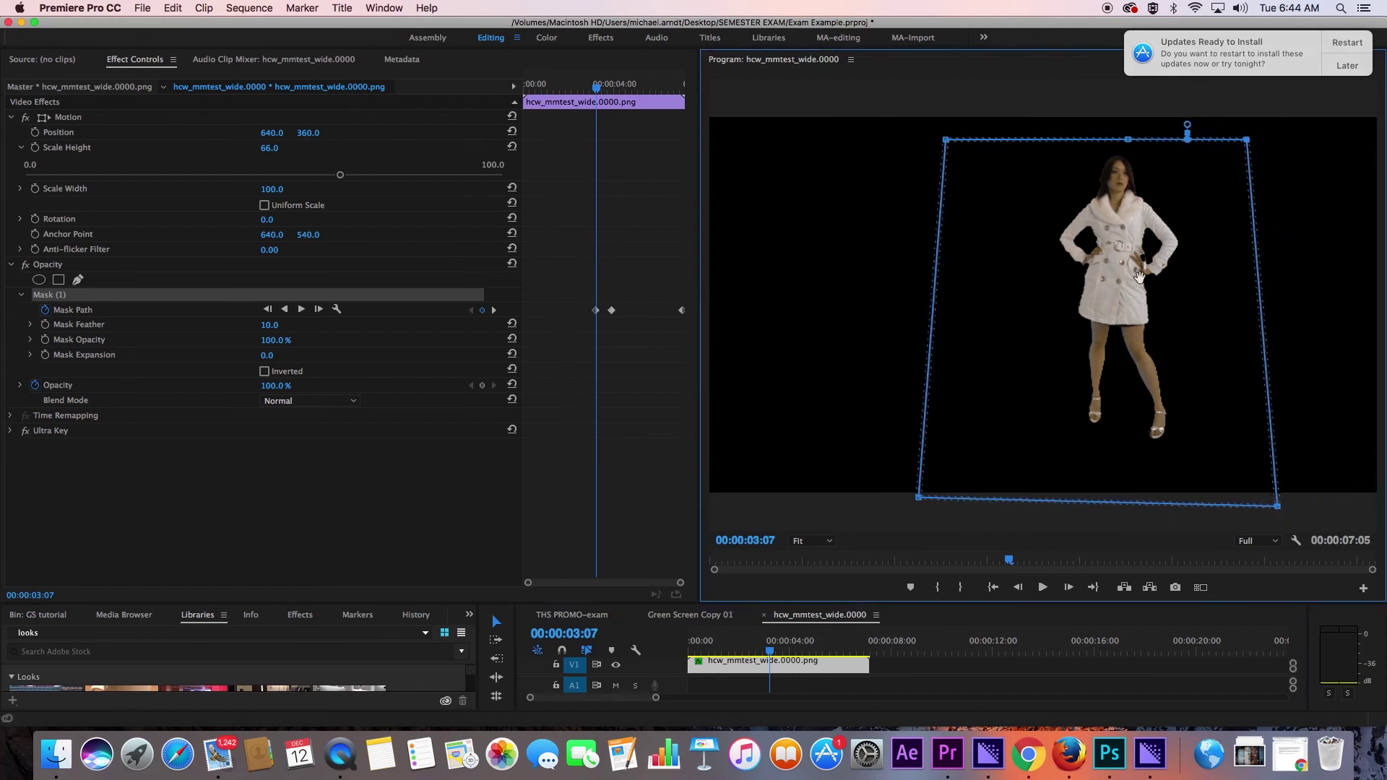
{"action": "left_click_drag", "start_coordinate": [770, 645], "coordinate": [725, 639]}
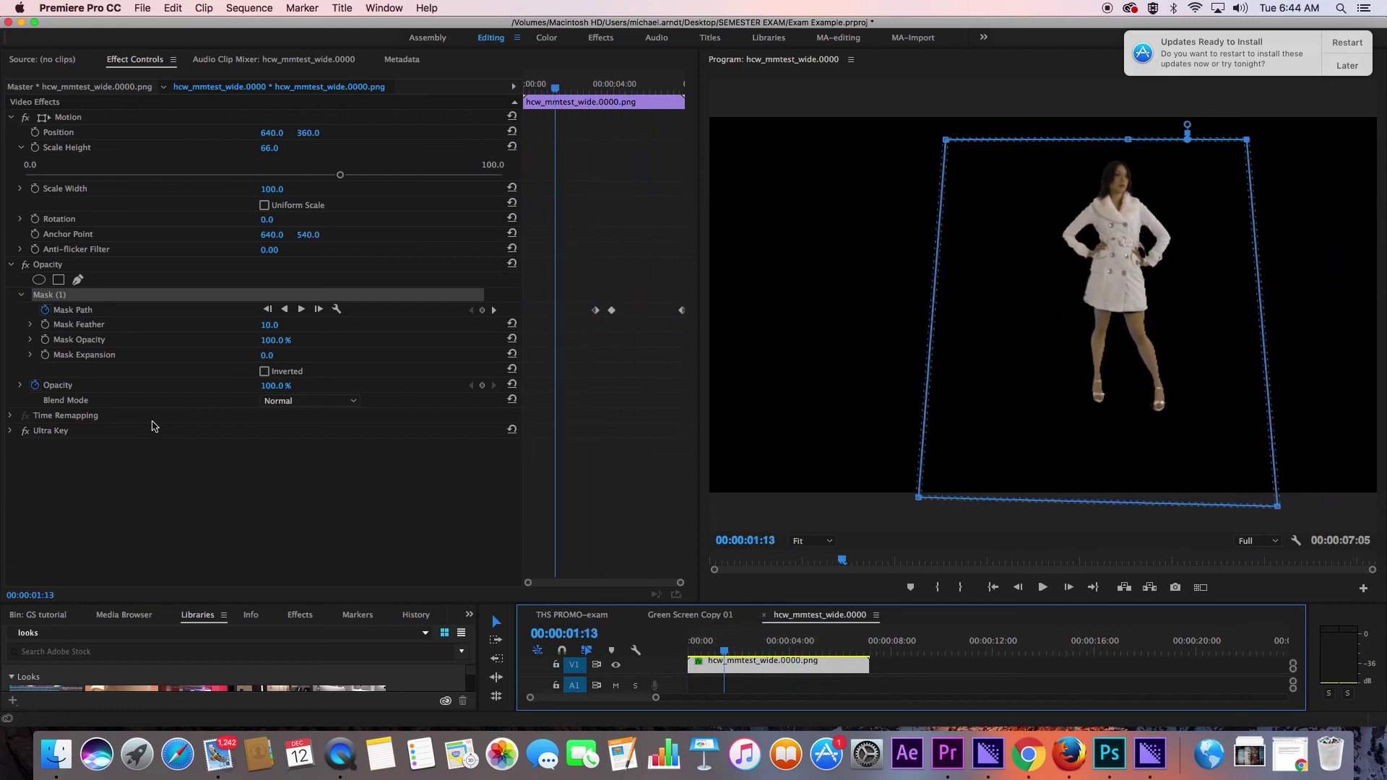
Collapse the Opacity section and expand Ultra Key in Effect Controls.
{"action": "left_click", "coordinate": [11, 265]}
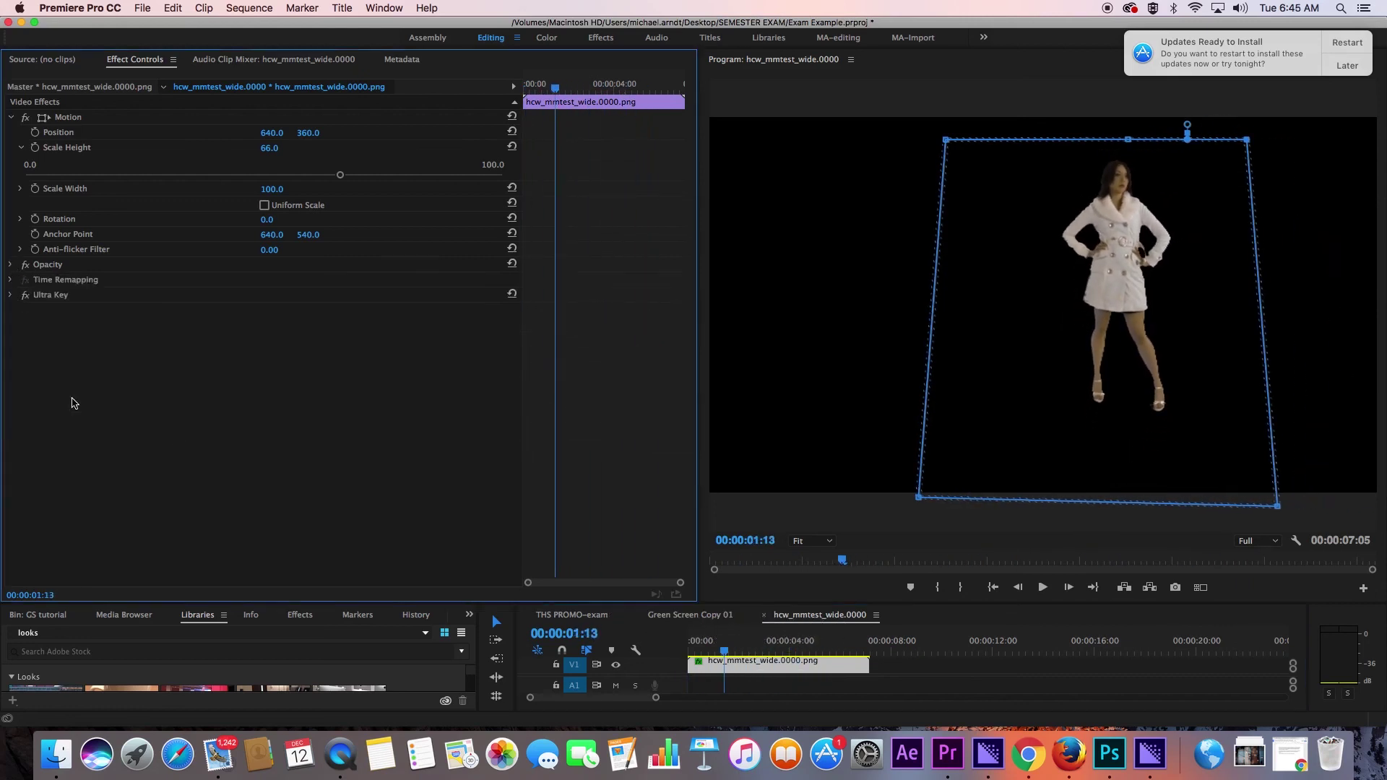
{"action": "left_click", "coordinate": [46, 295]}
{"action": "left_click", "coordinate": [12, 294]}
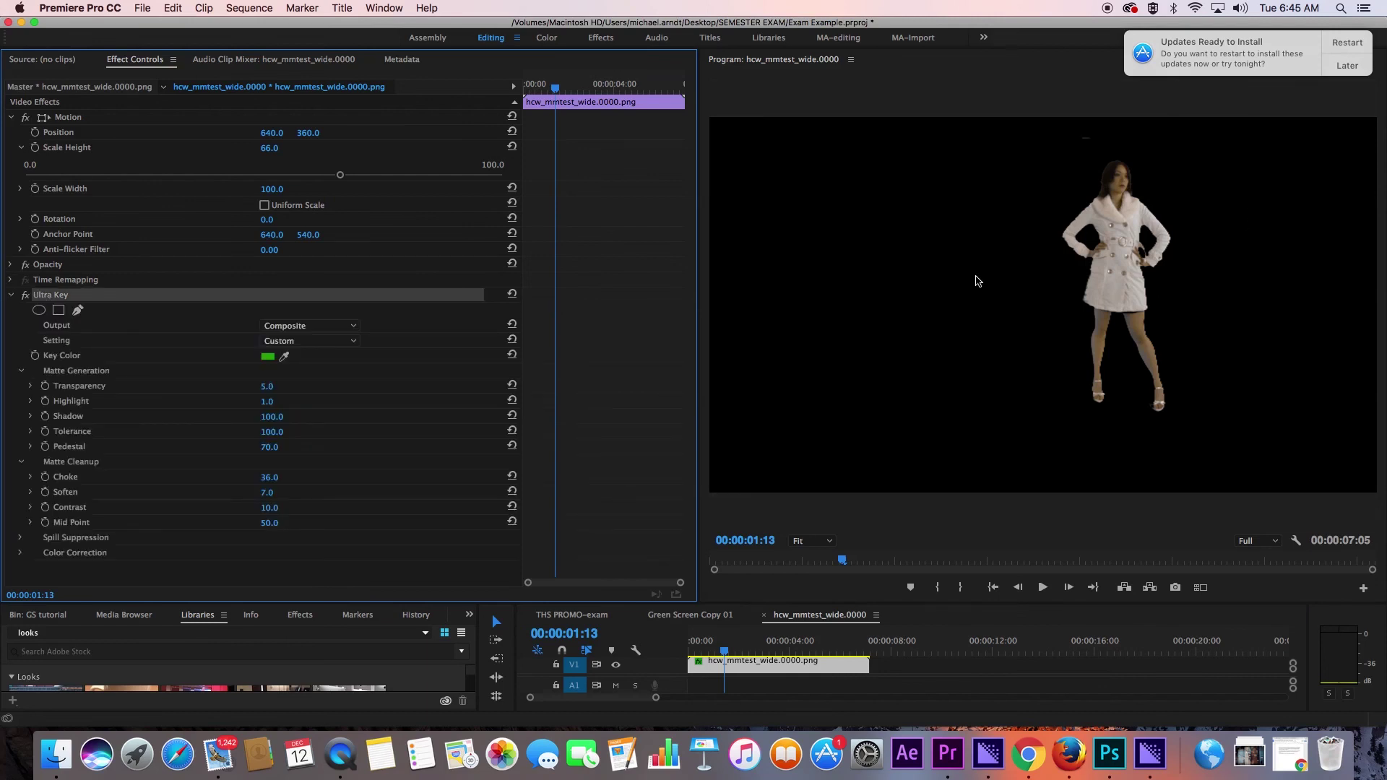